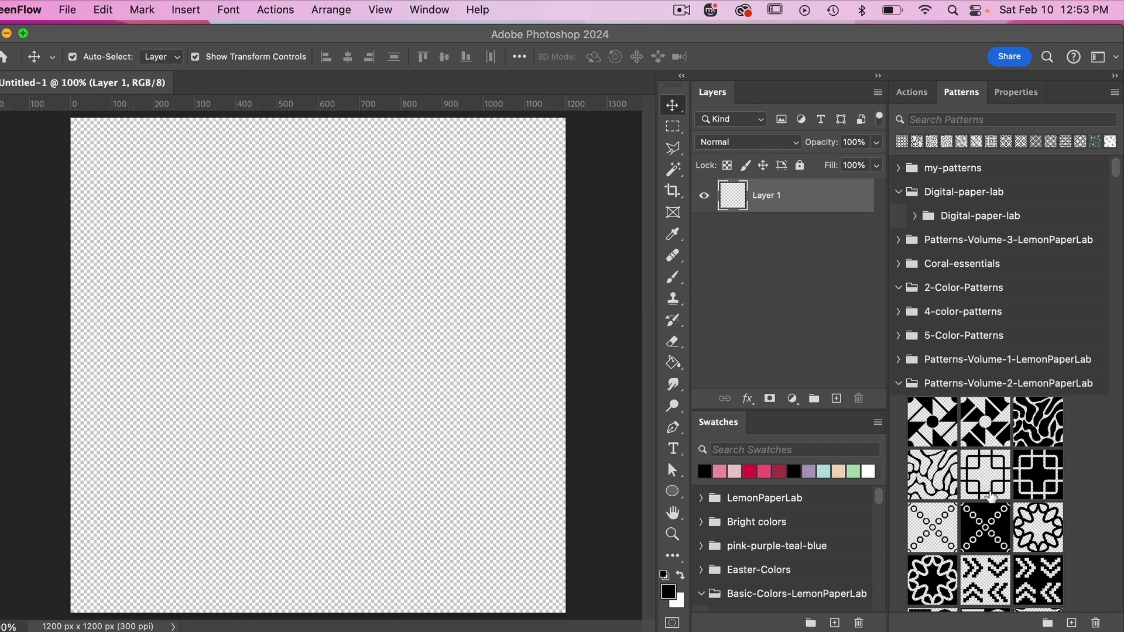
Bring the Photoshop window with the blank 1200 × 1200 px transparent canvas to the front.
click(990, 497)
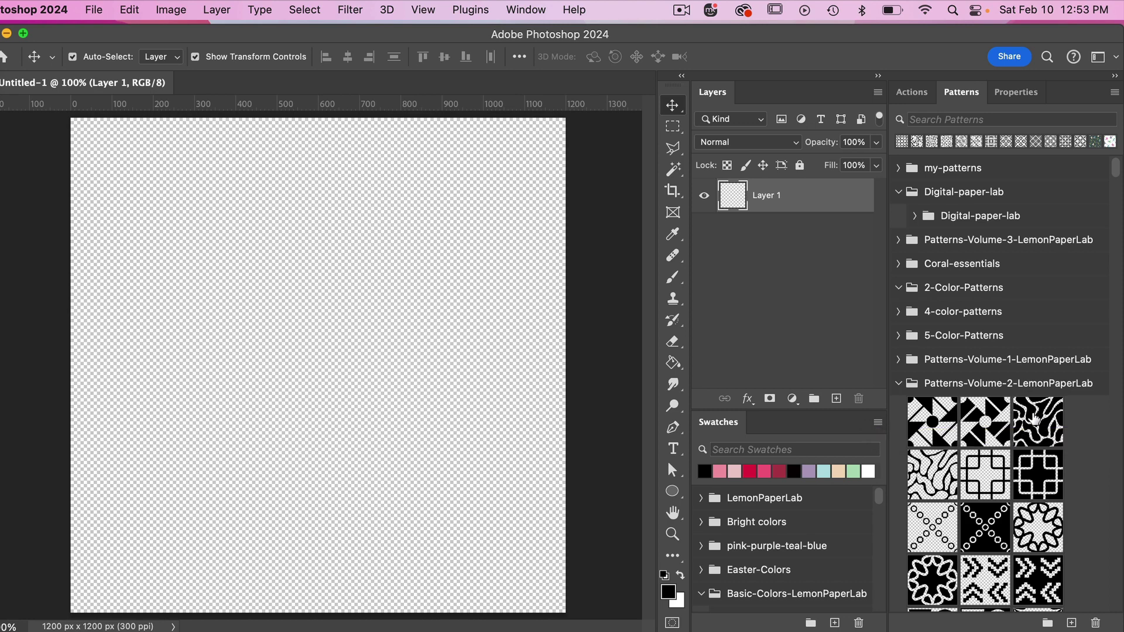
Fill the canvas with the organic blob pattern and set the Pattern Fill scale to 50%.
click(1036, 419)
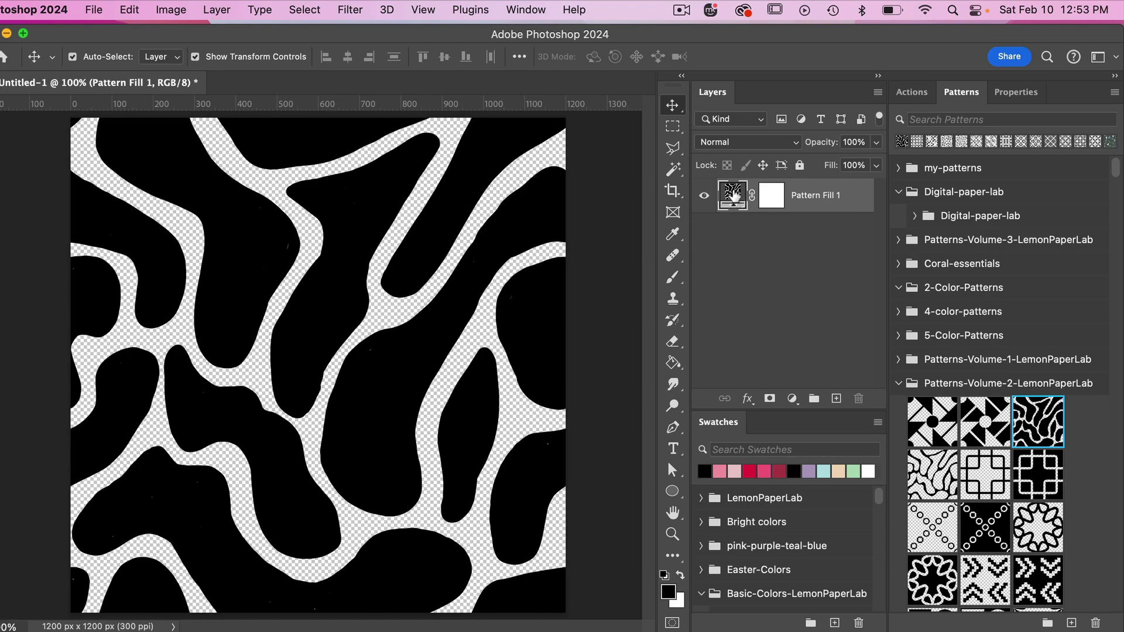
double_click(732, 196)
click(536, 159)
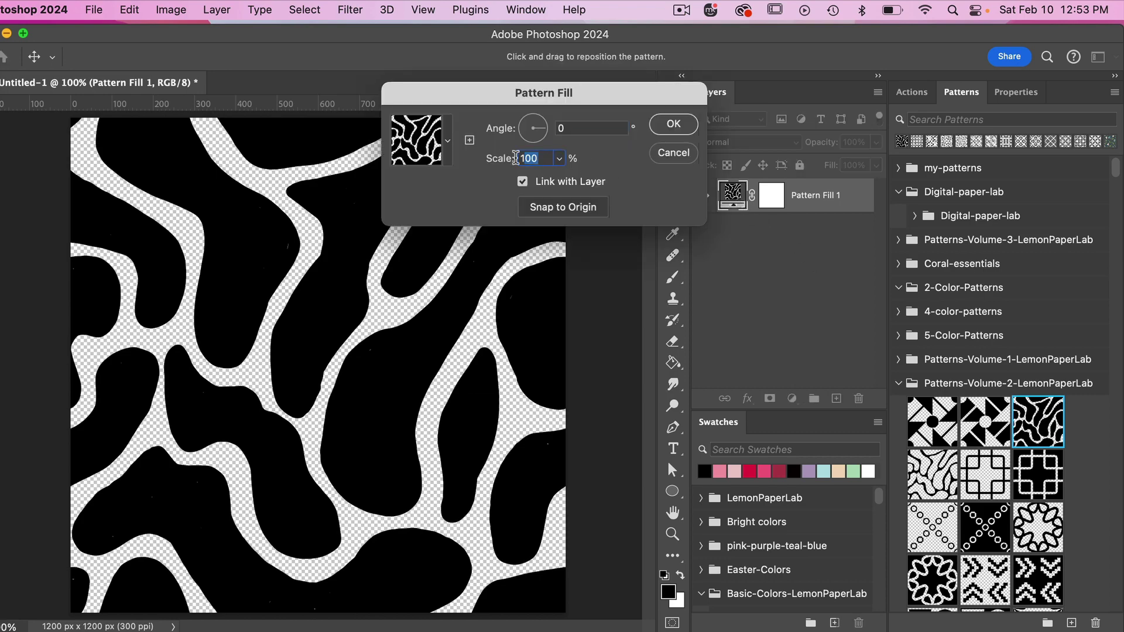
text(50)
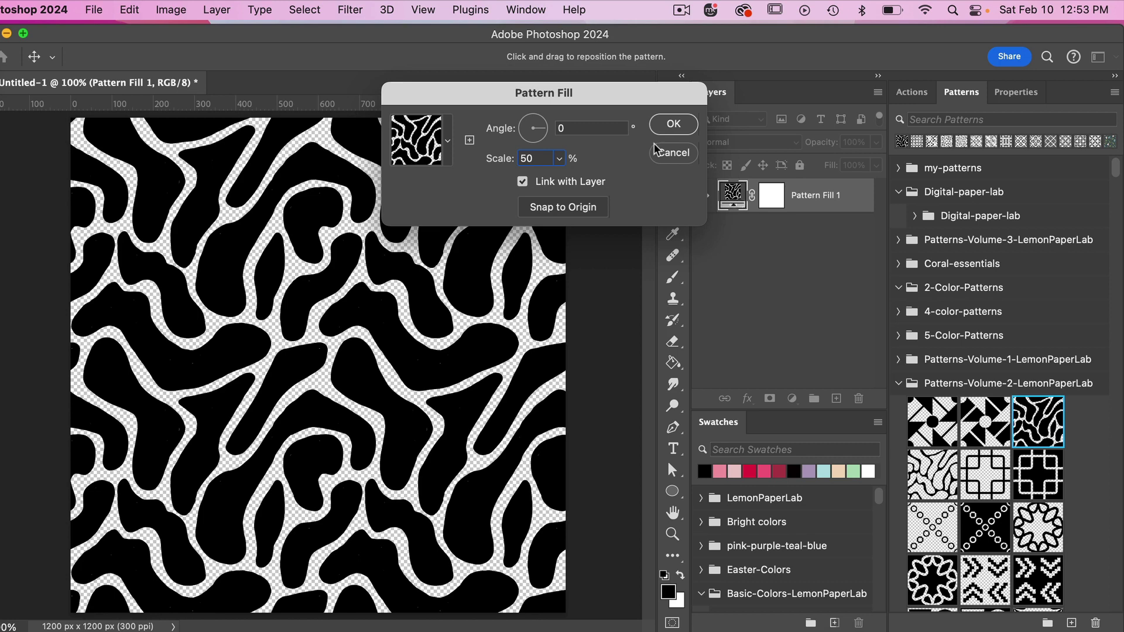
click(673, 125)
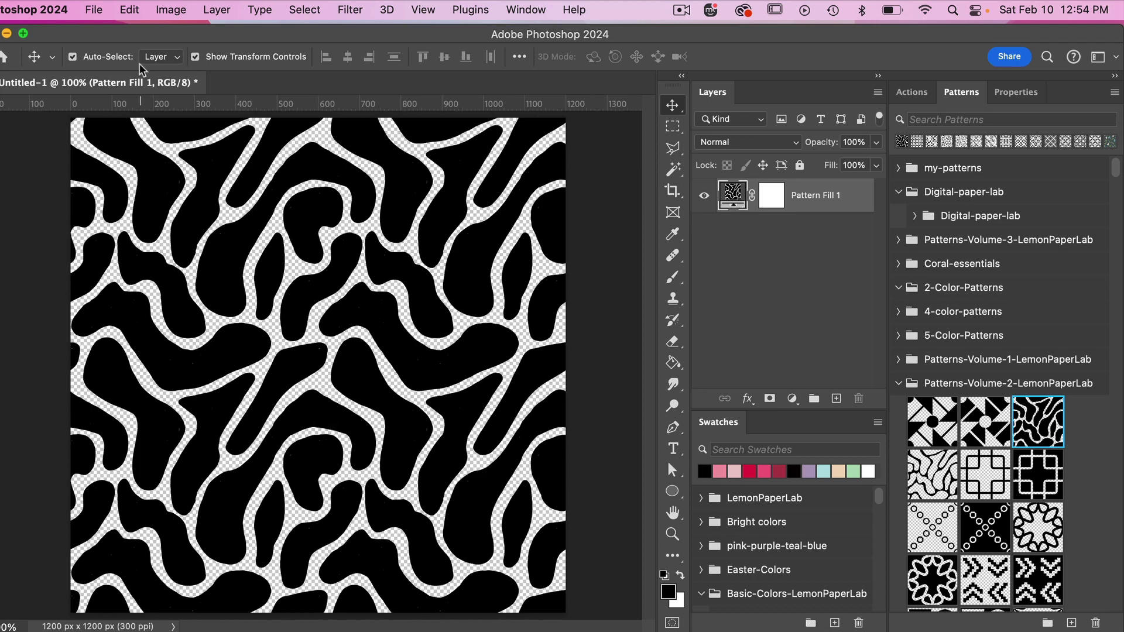
Save a JPEG copy named animal-print.jpg to the test folder on the computer.
click(93, 10)
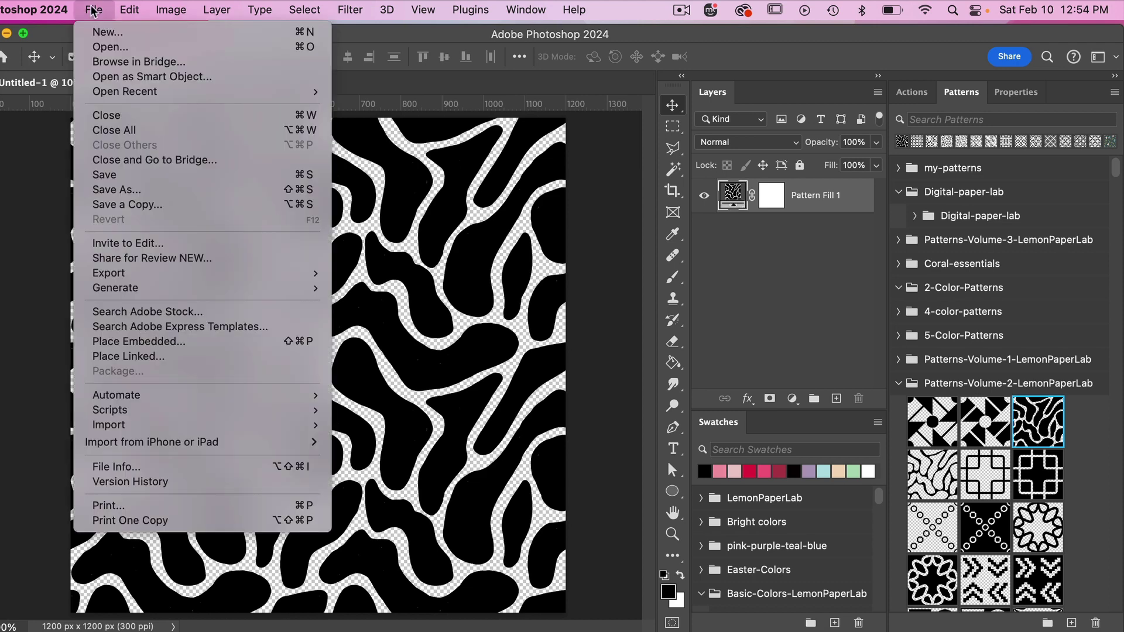
click(135, 211)
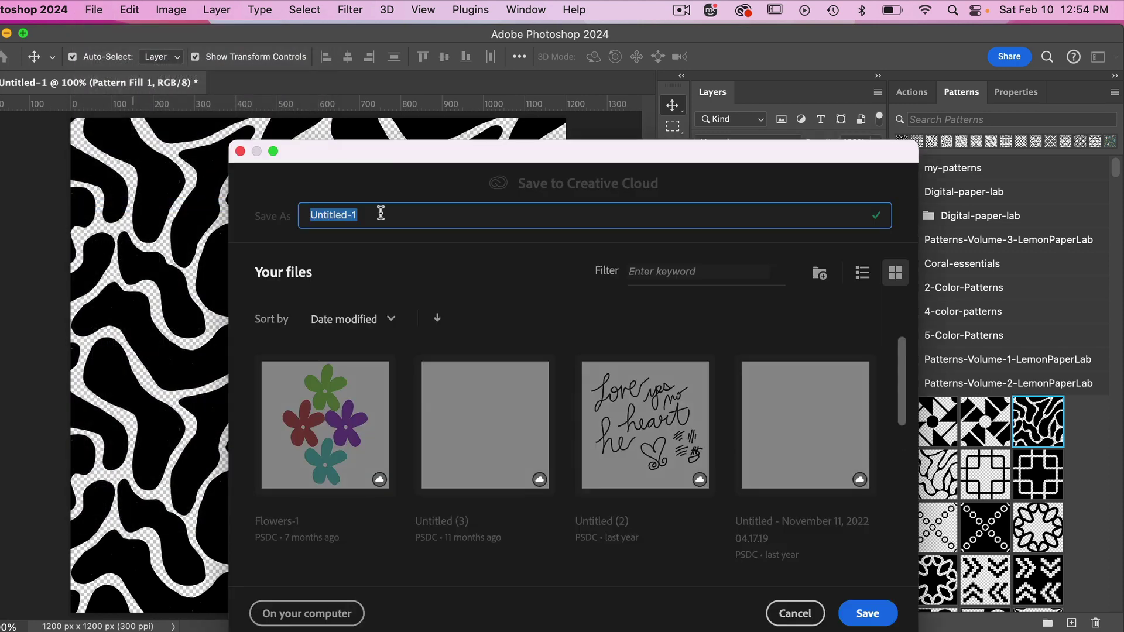
text(animal print)
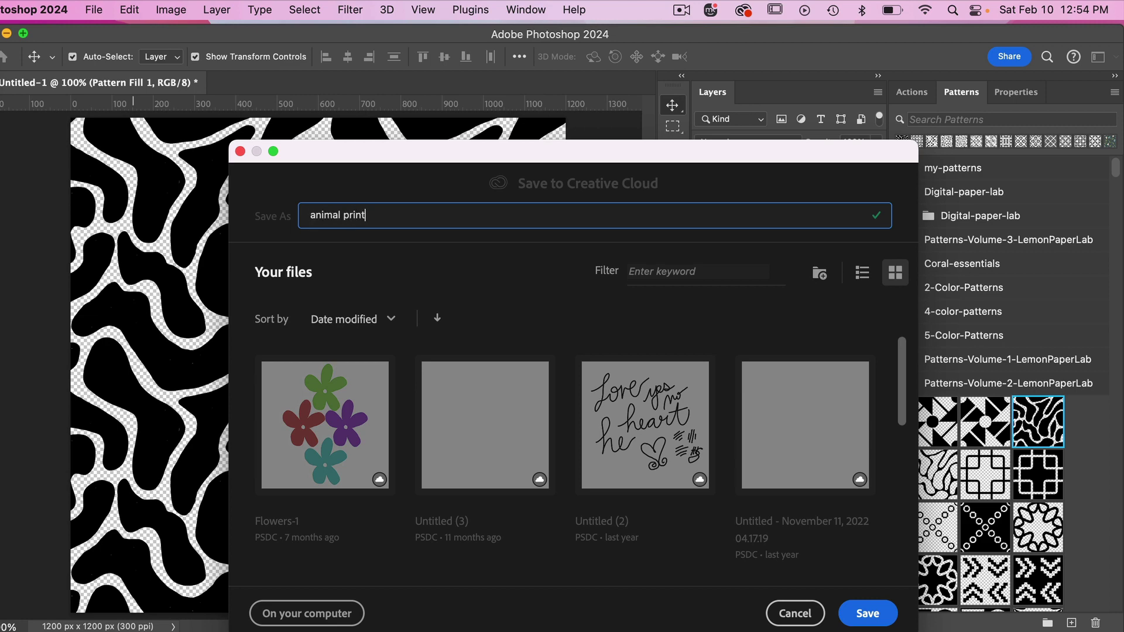
click(309, 613)
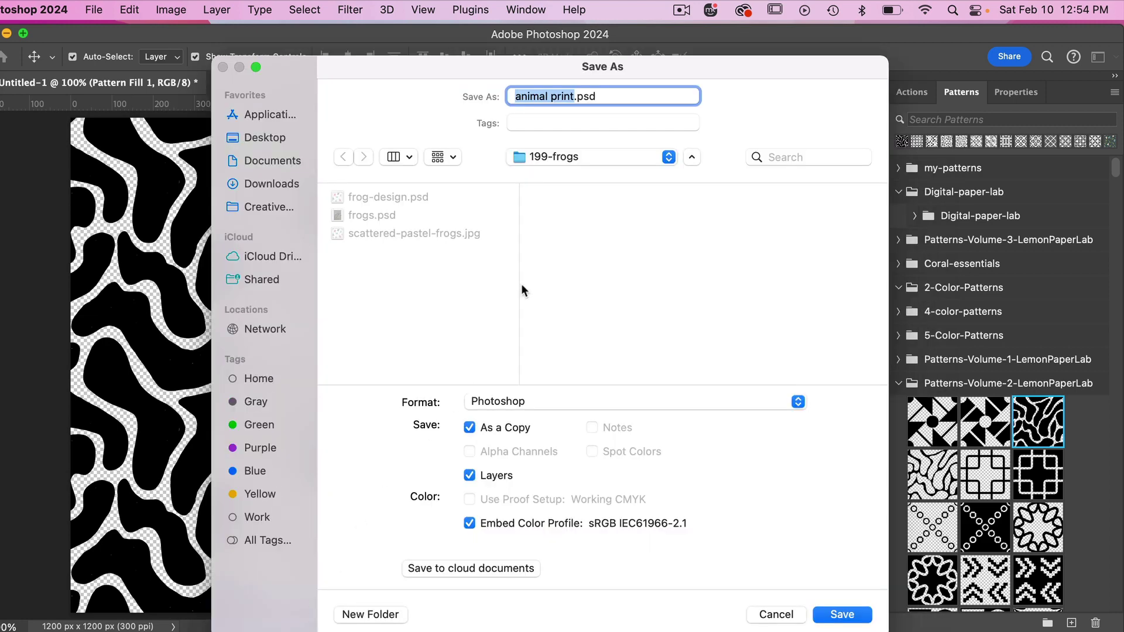
click(576, 96)
key(BackSpace)
text(-)
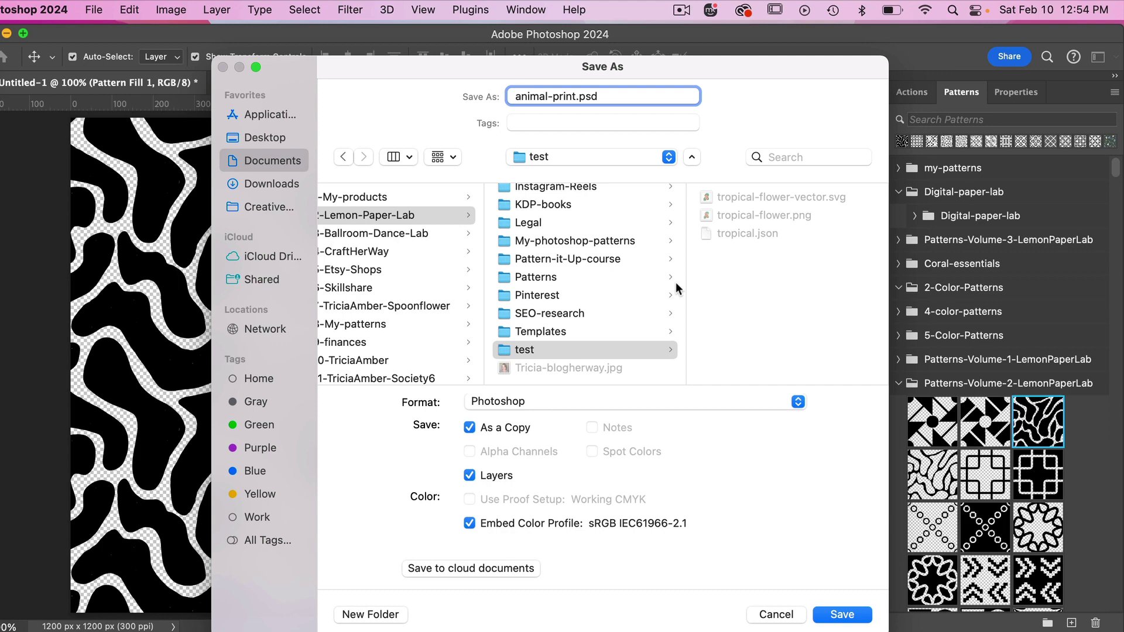
click(576, 401)
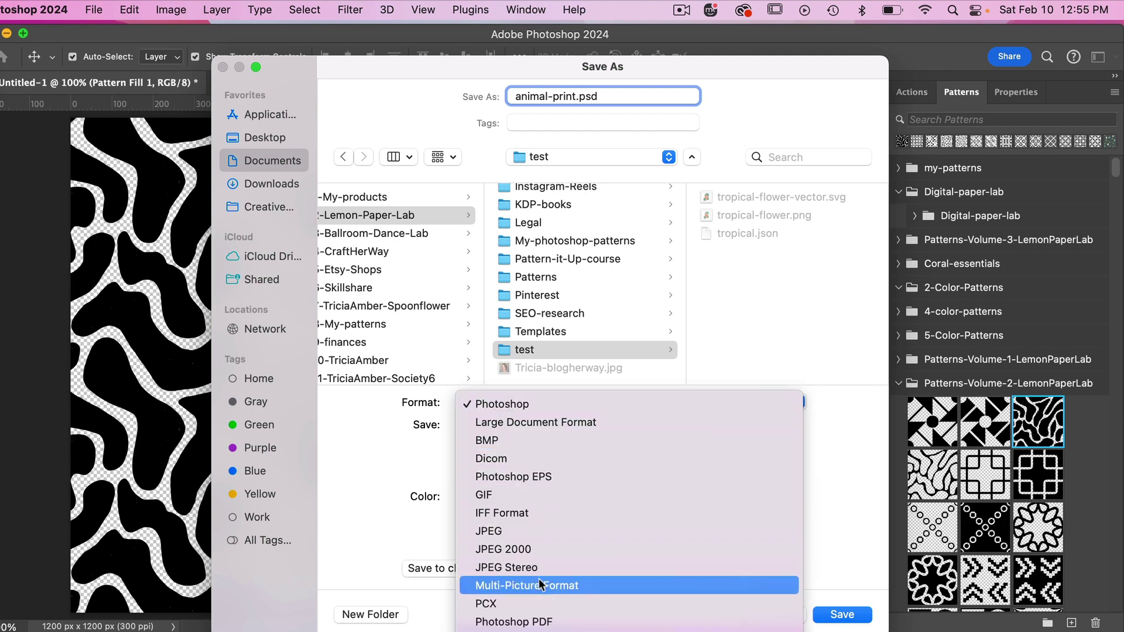
click(537, 531)
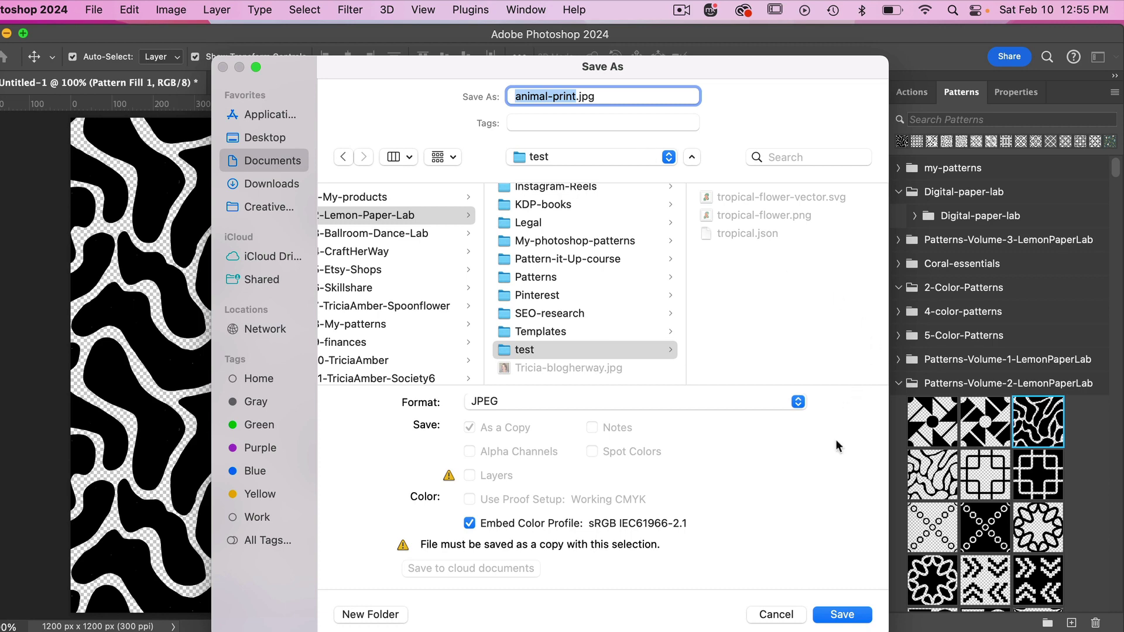
click(839, 616)
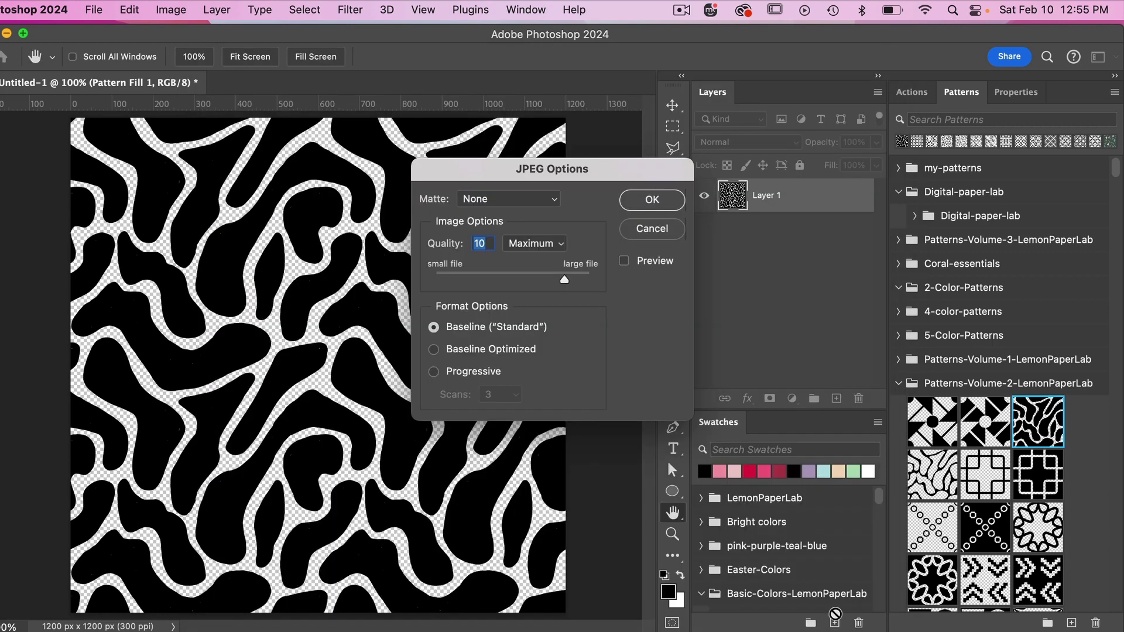
click(651, 199)
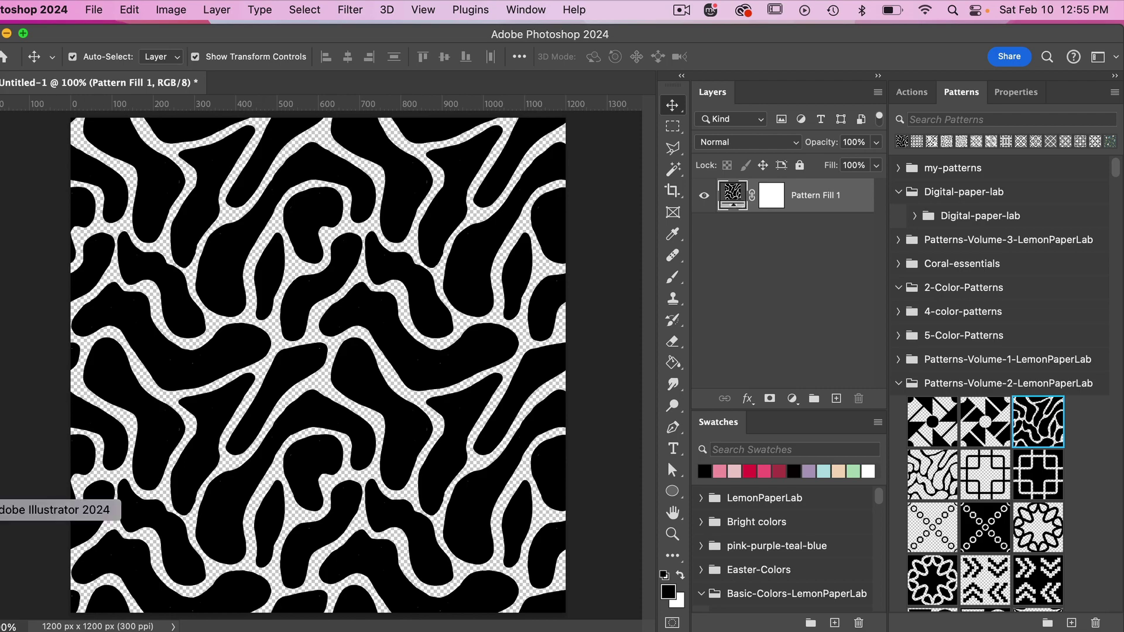
In Illustrator, create a new 600 × 600 px document.
click(9, 508)
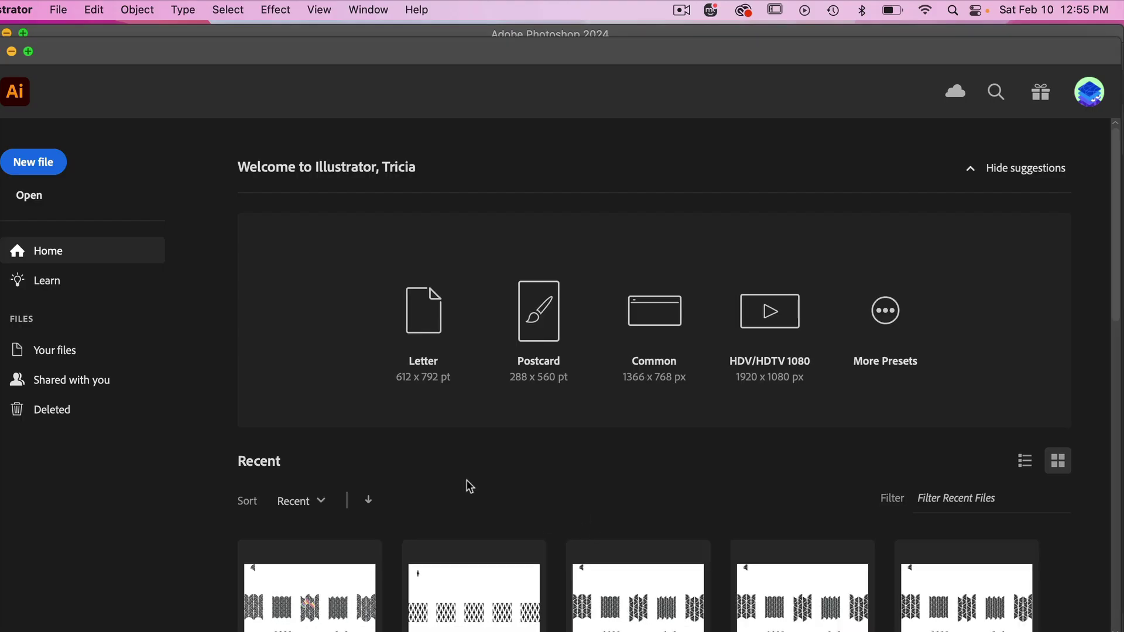
click(35, 166)
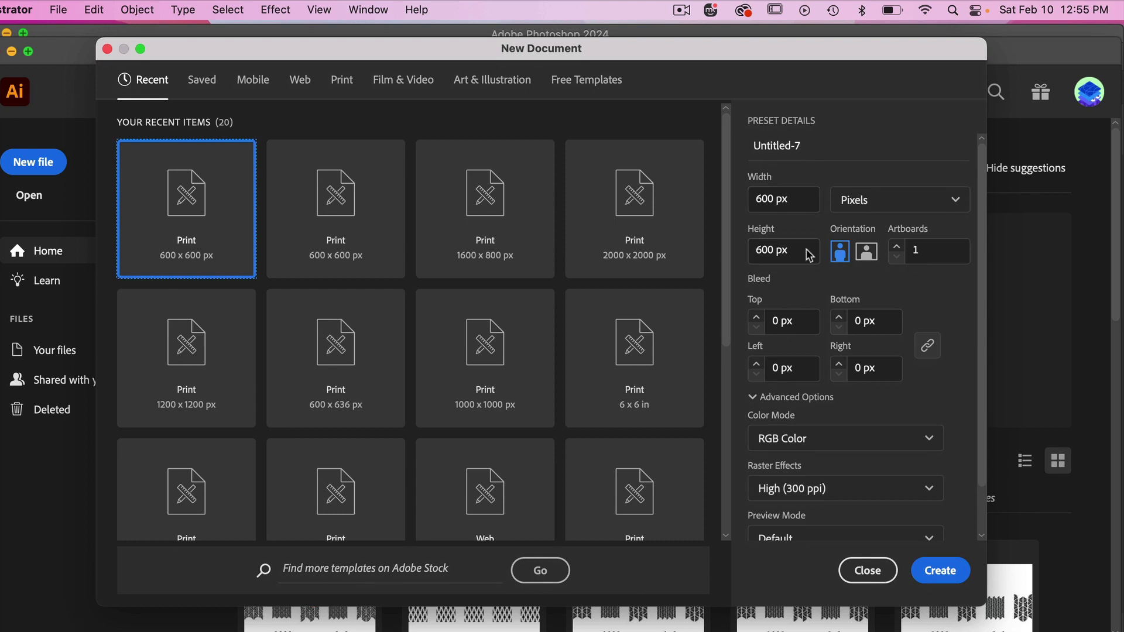
click(939, 574)
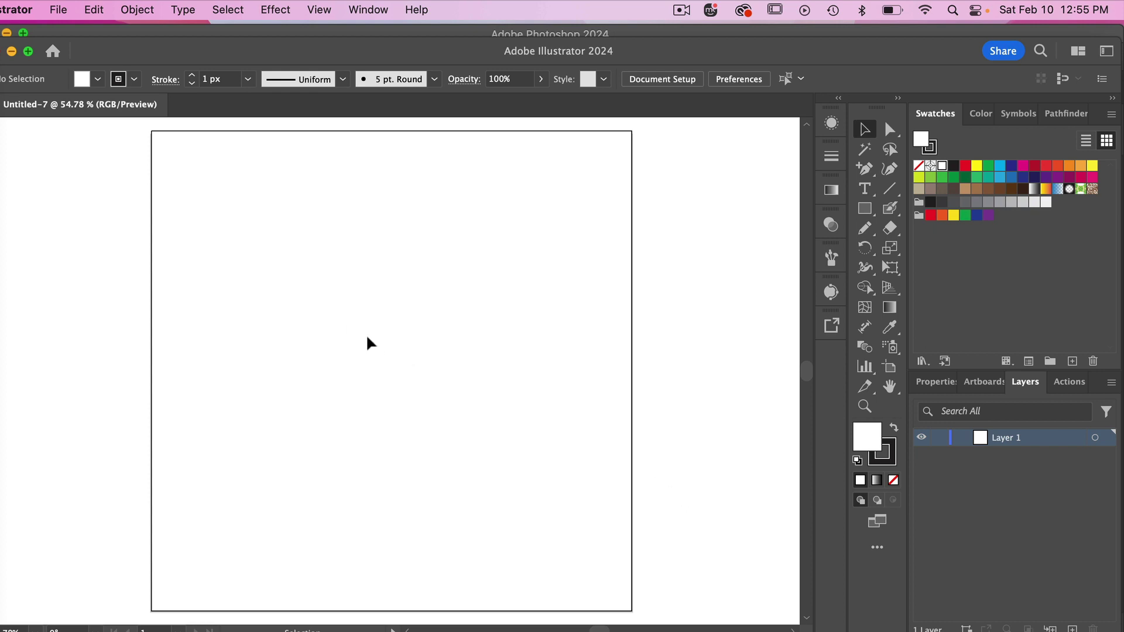
Place animal-print.jpg onto the artboard as a linked image.
click(60, 13)
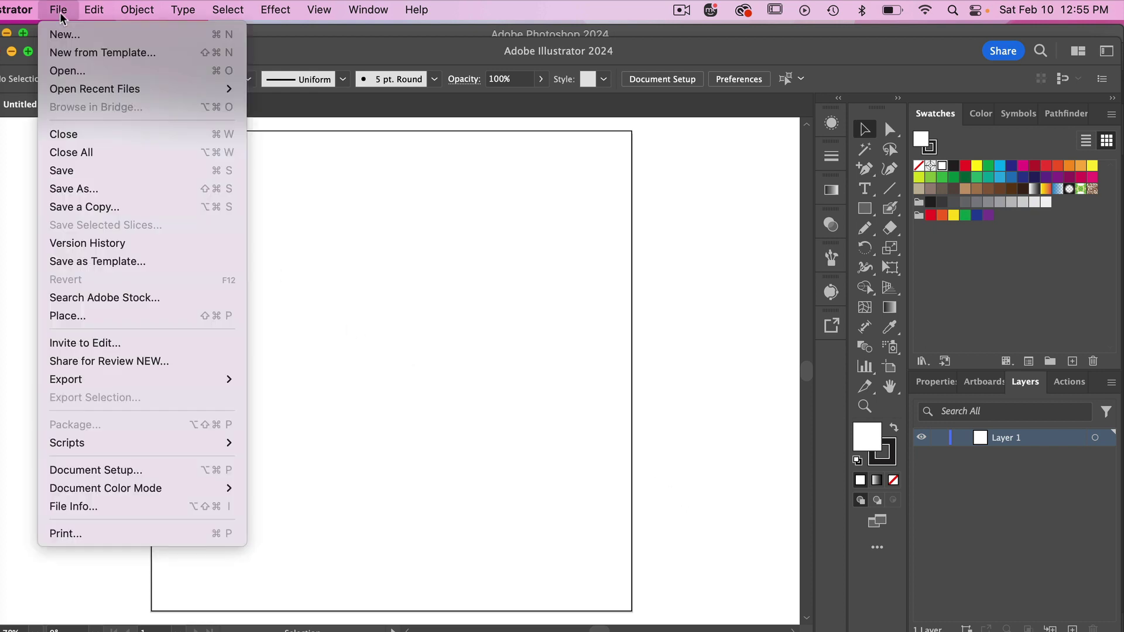
click(95, 317)
click(705, 175)
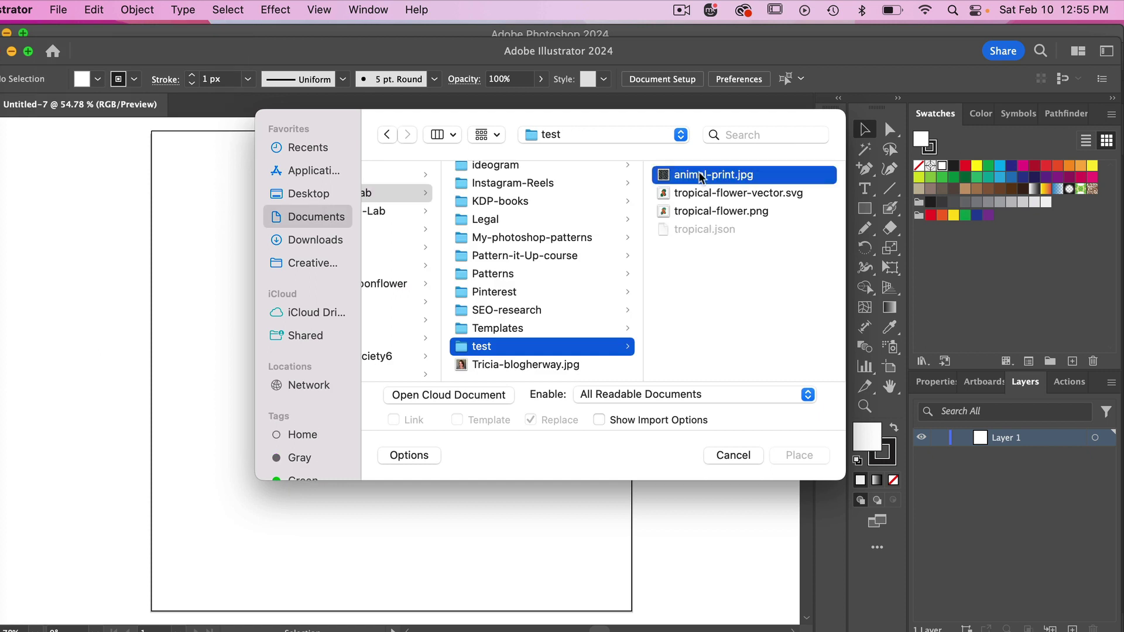
click(798, 456)
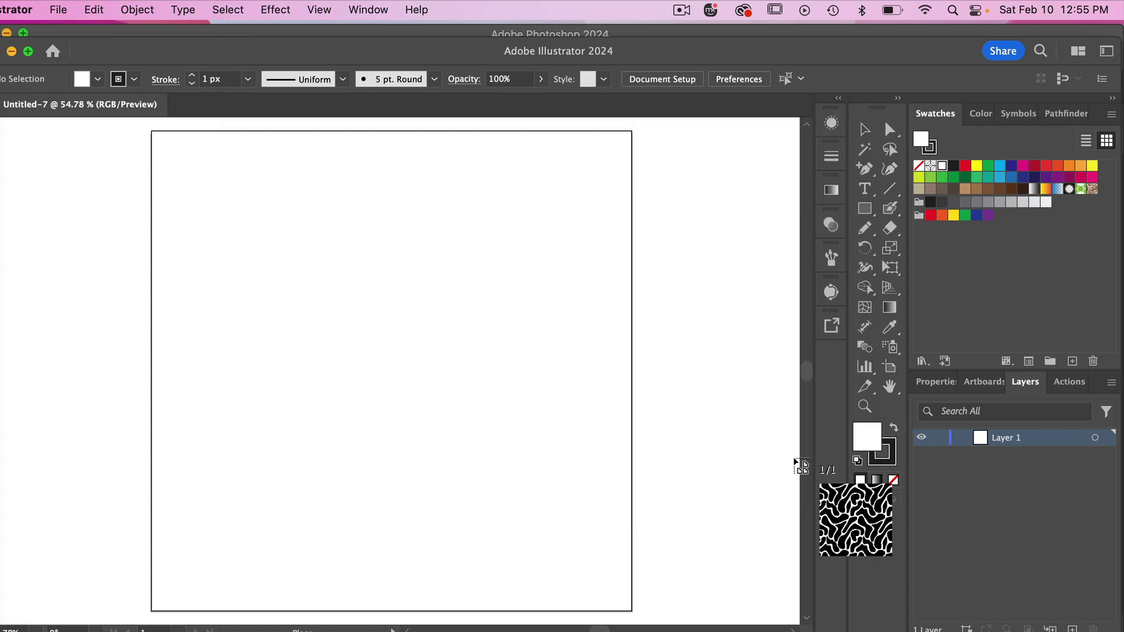
key(Escape)
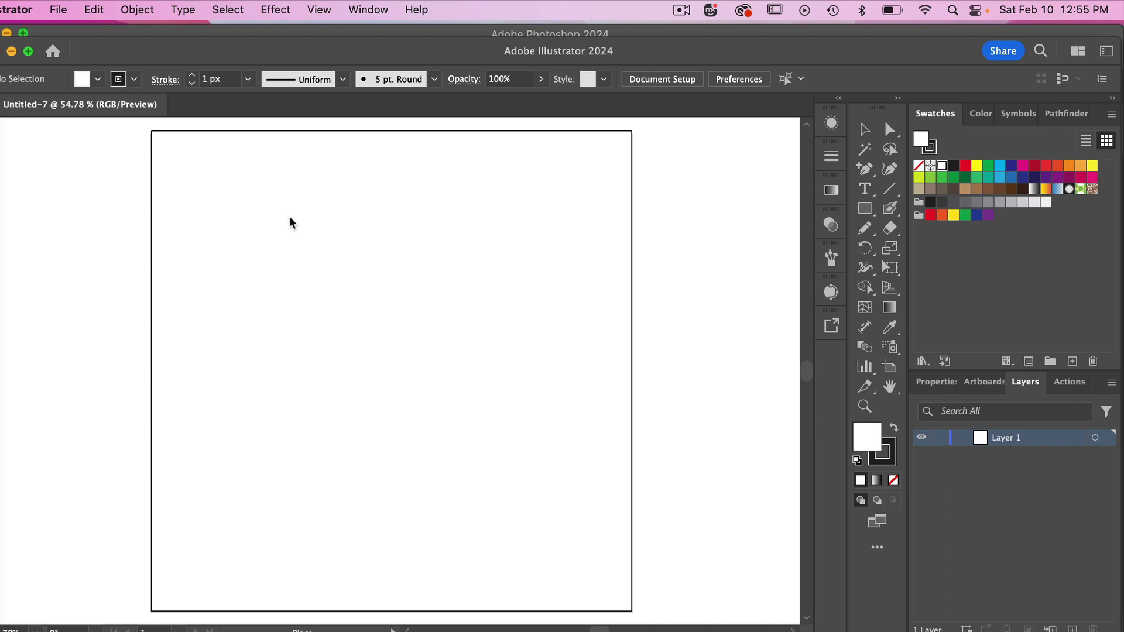
click(290, 223)
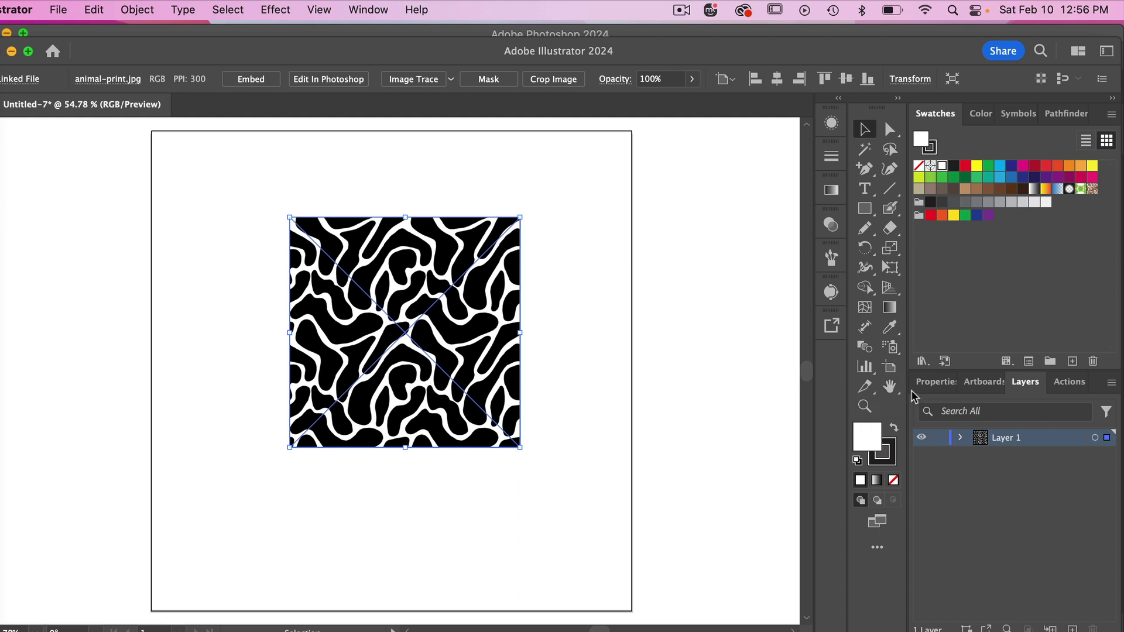
Show the Properties panel for the placed 288 × 288 px linked image.
click(935, 382)
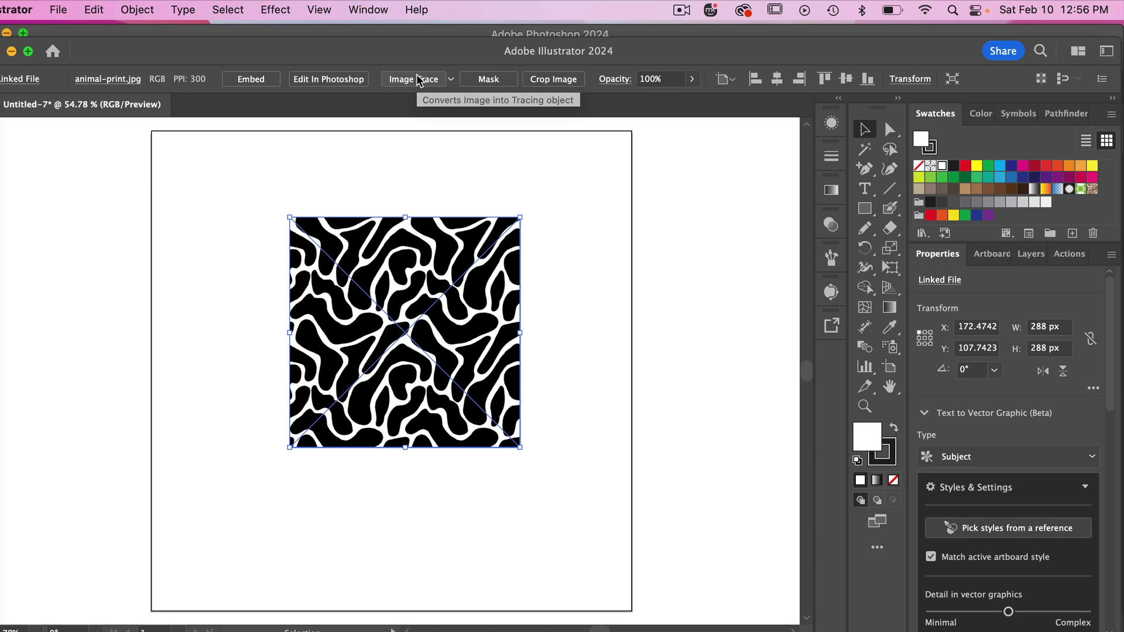
Trace the image in Black and White mode with Ignore Color, giving 51 paths.
click(369, 10)
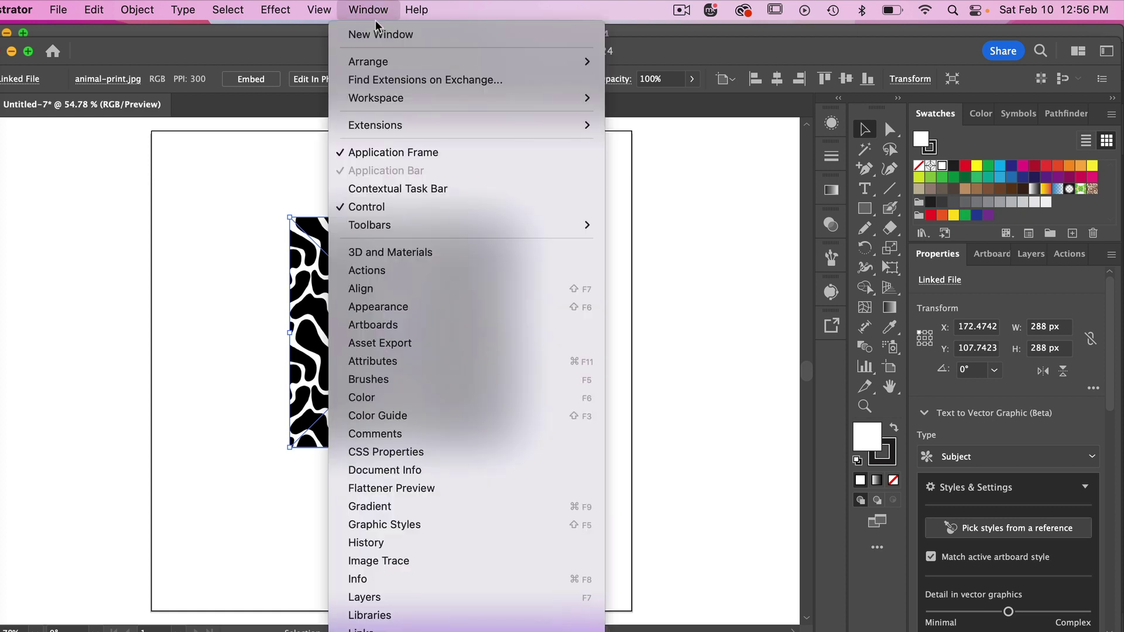
click(396, 562)
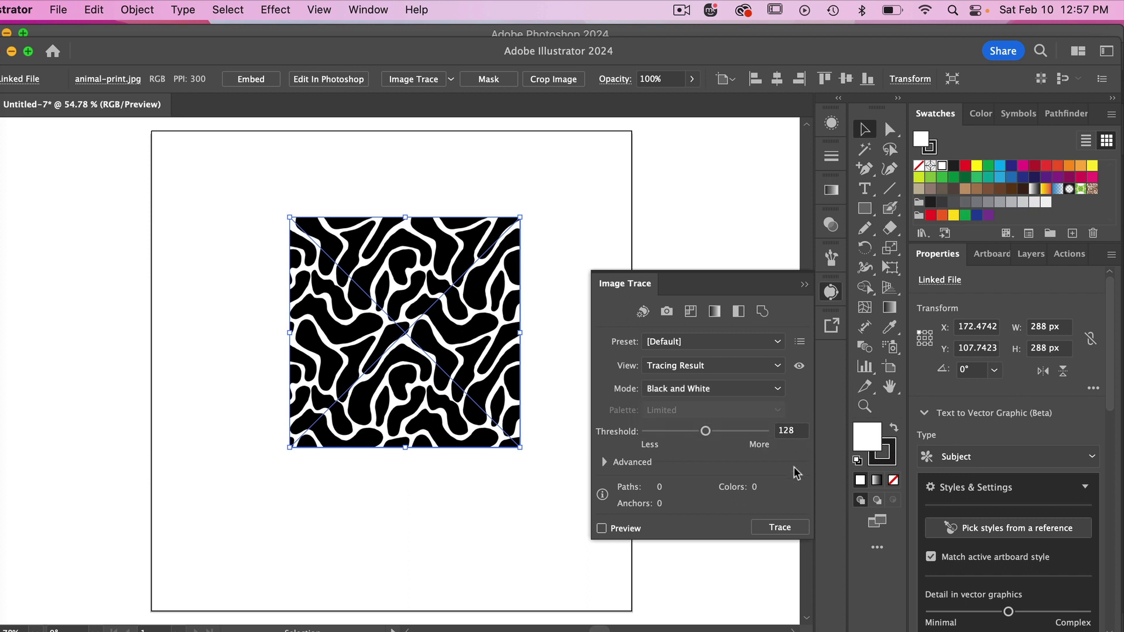
click(604, 461)
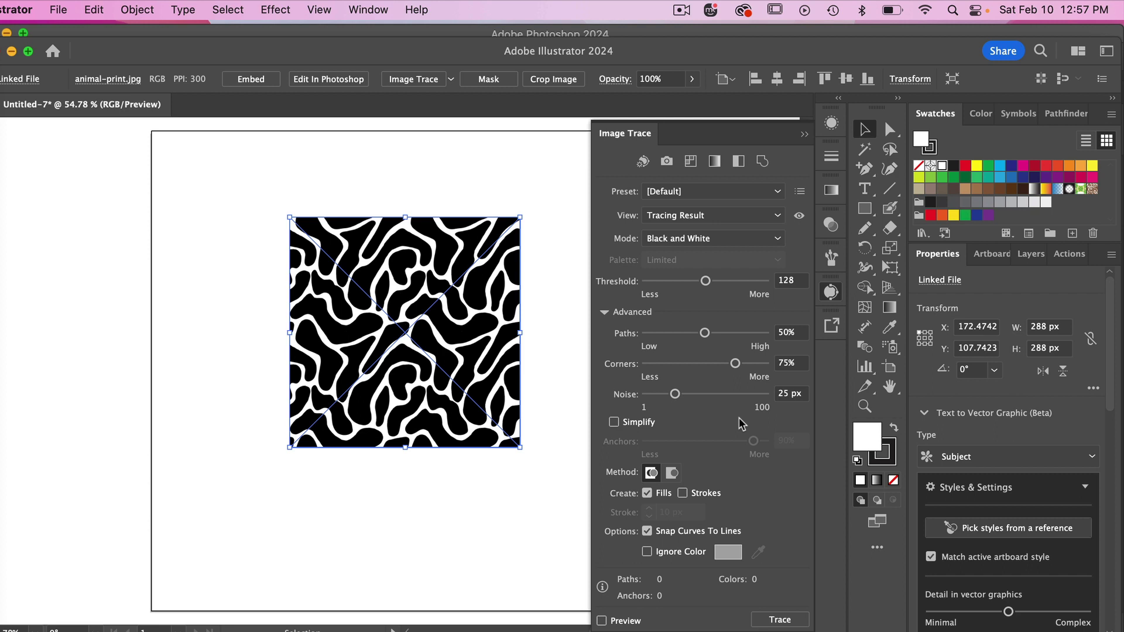
click(647, 551)
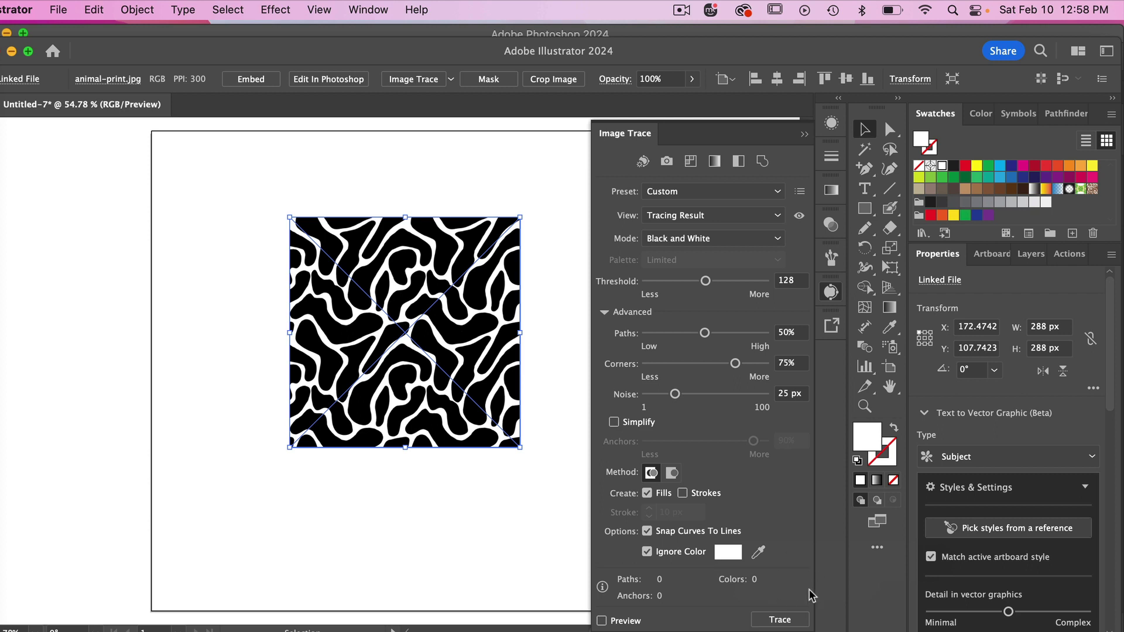
click(779, 622)
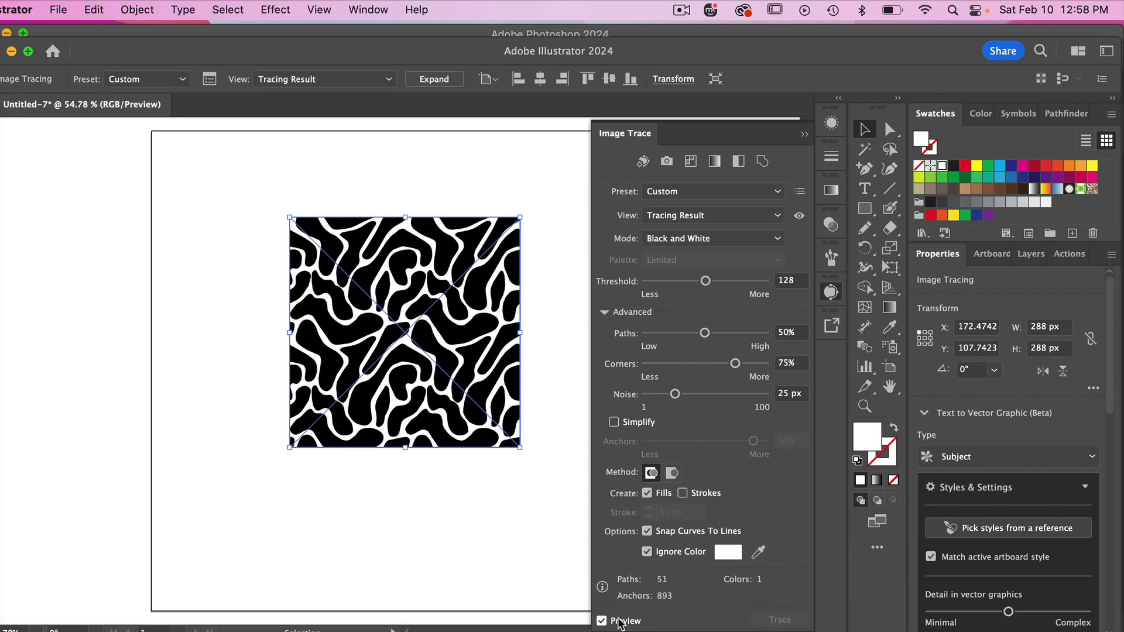
click(601, 622)
click(605, 624)
key(super+equal)
key(super+equal)
key(super+equal)
key(super+equal)
key(super+equal)
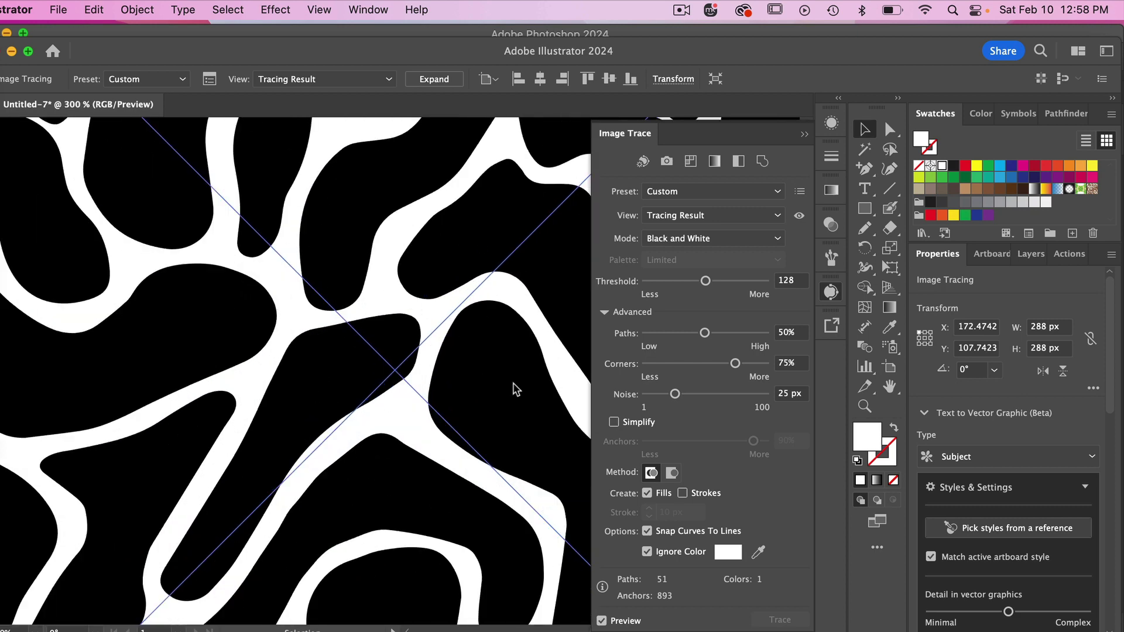
scroll(513, 384, down, 10)
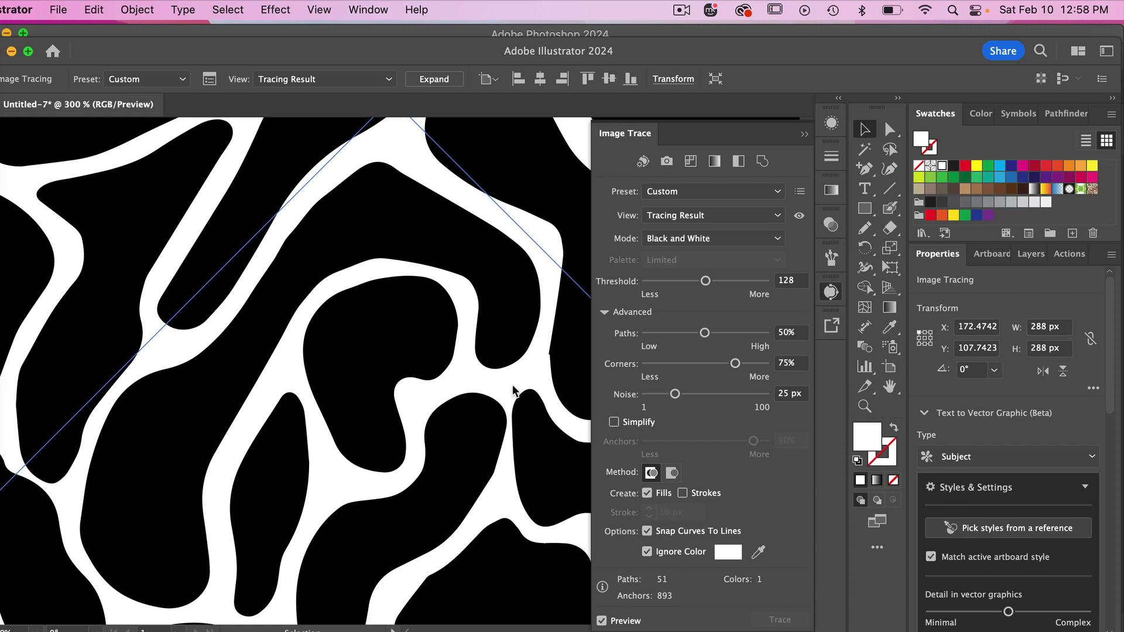
scroll(513, 389, up, 3)
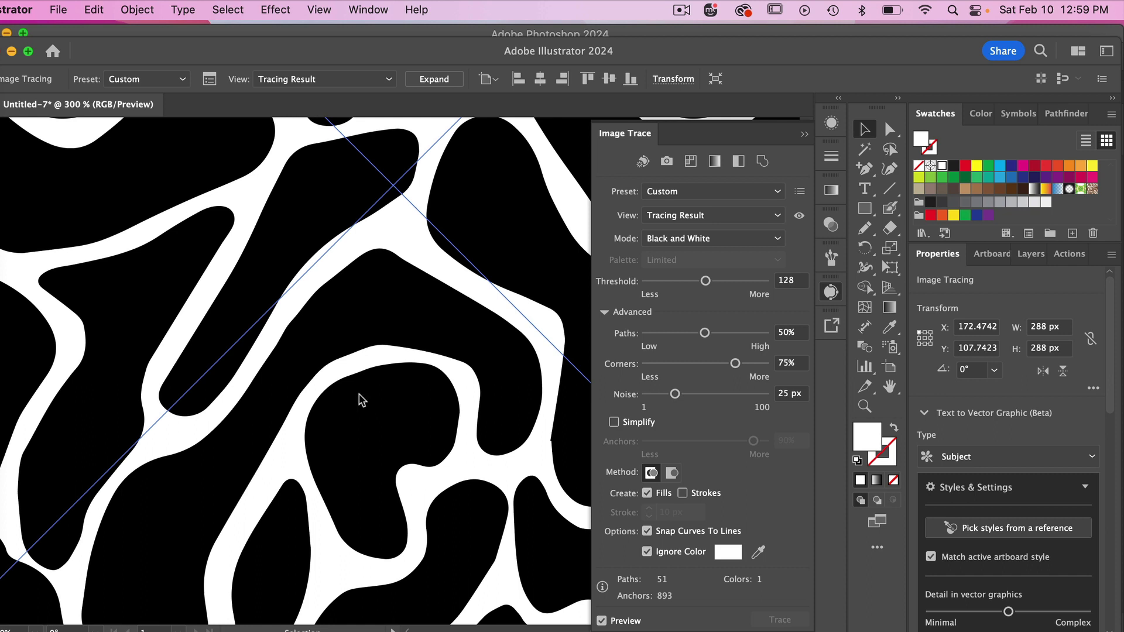
Zoom to 100%, expand the trace into editable black shapes, and close Image Trace.
key(super+1)
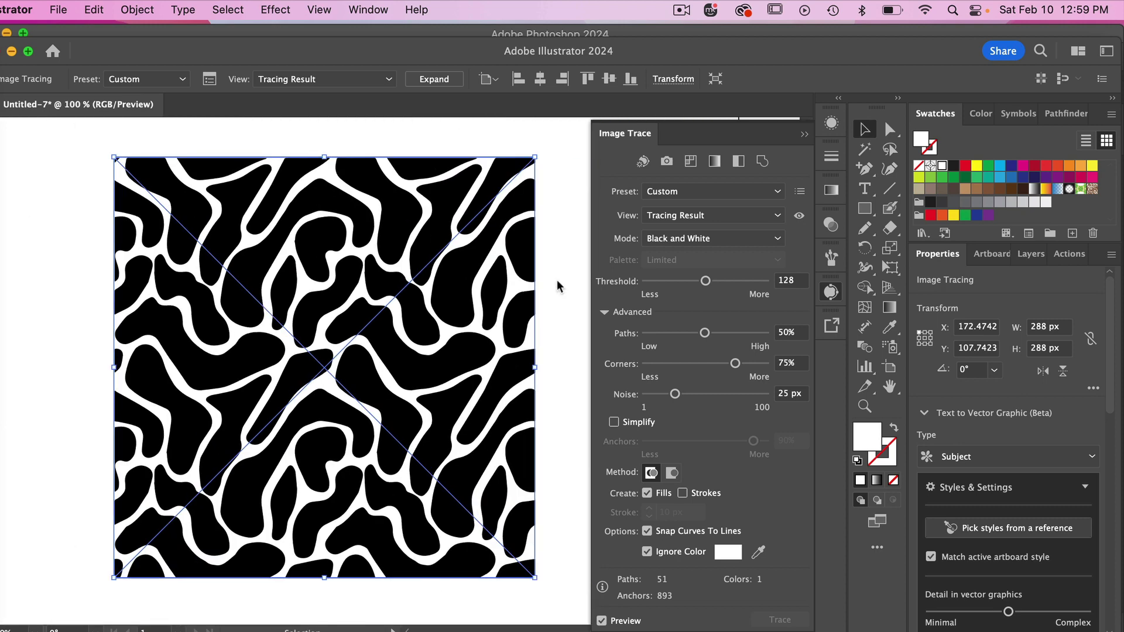
click(431, 80)
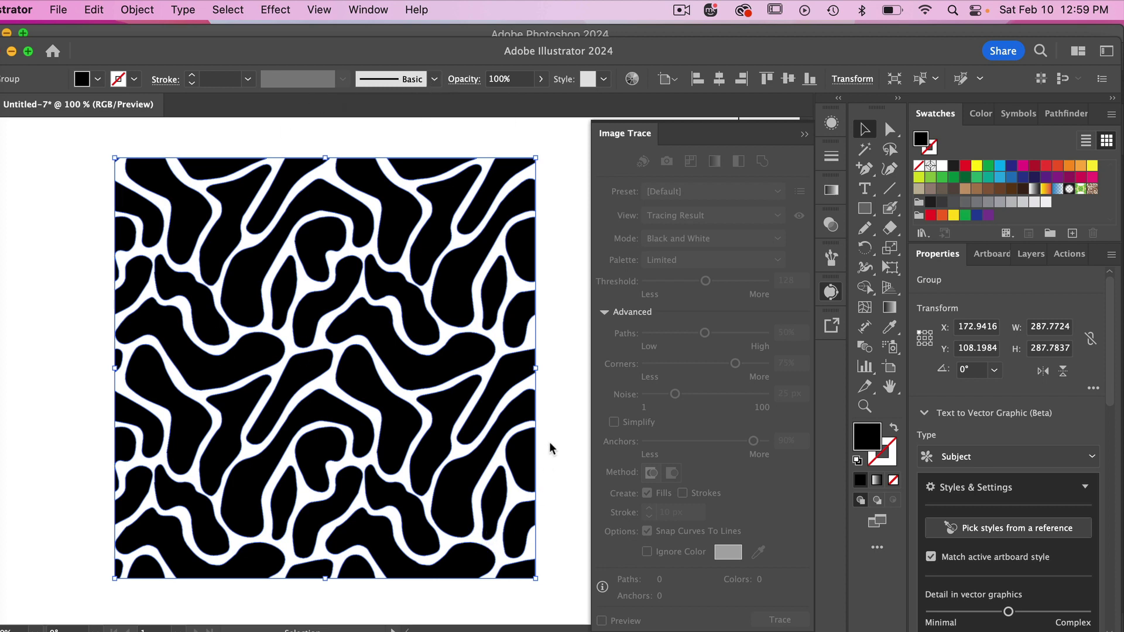
click(805, 135)
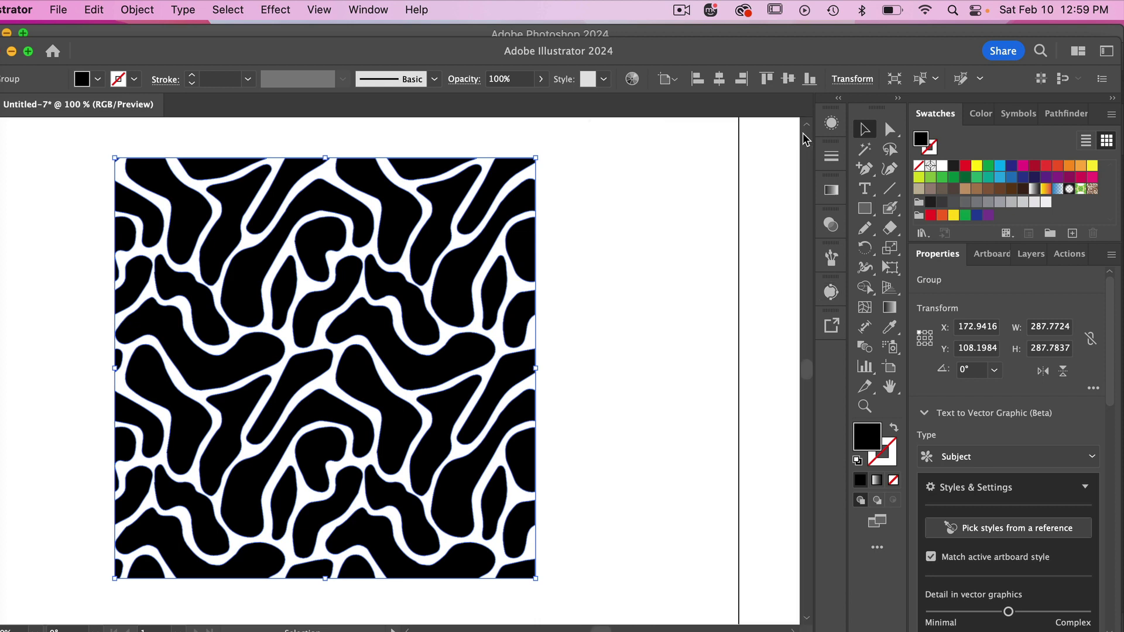
Draw an exact rectangle with width 288/2 and height 144 px.
click(865, 210)
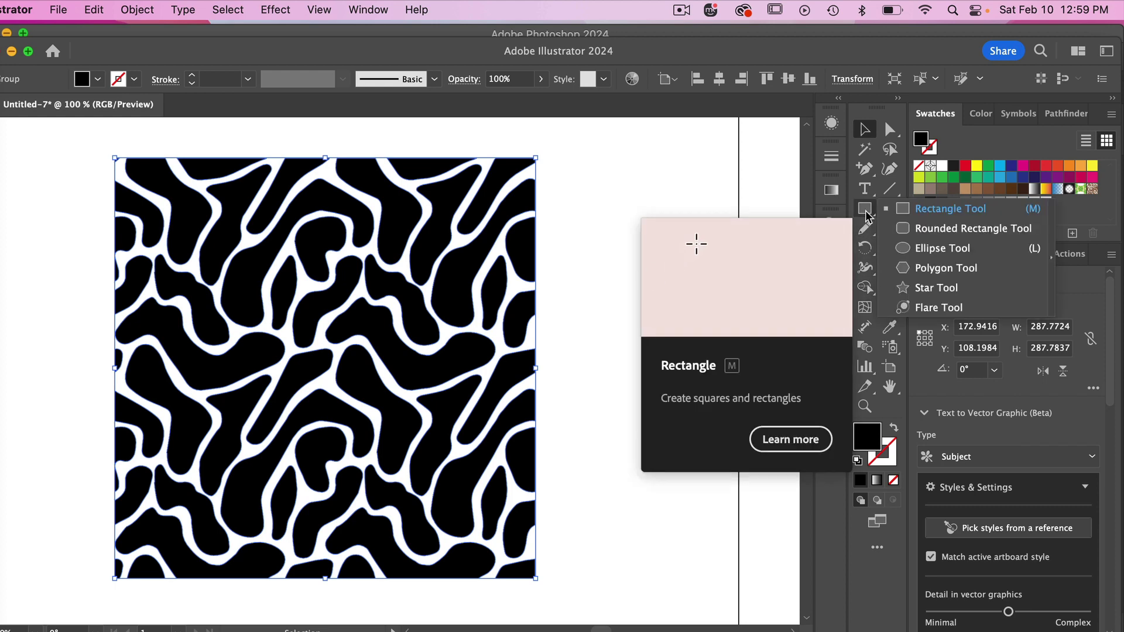
click(921, 211)
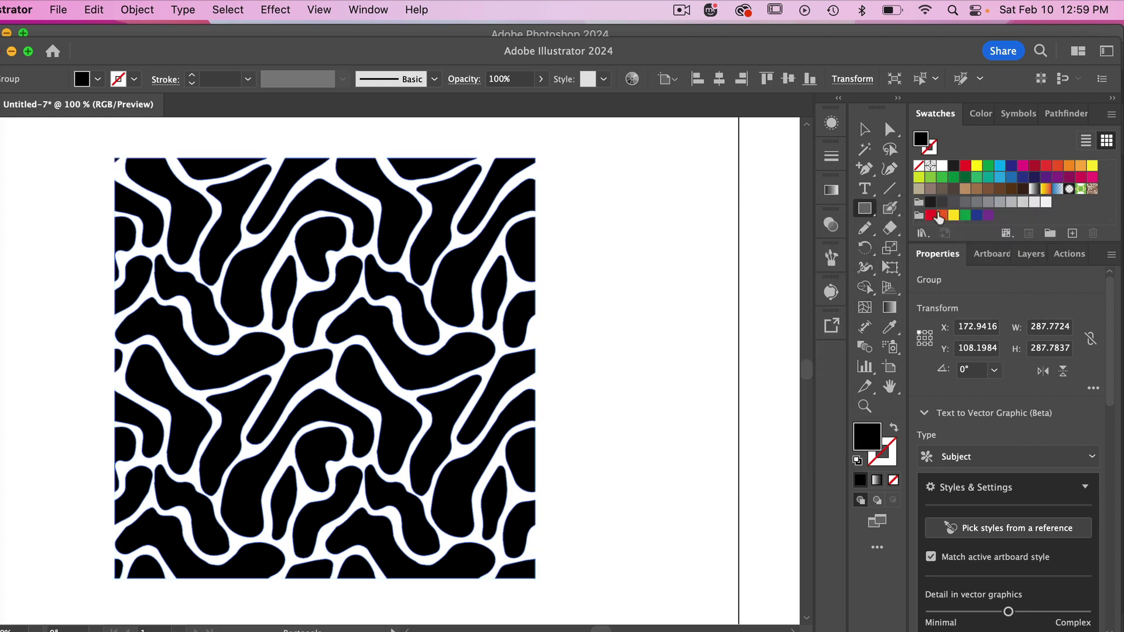
click(321, 331)
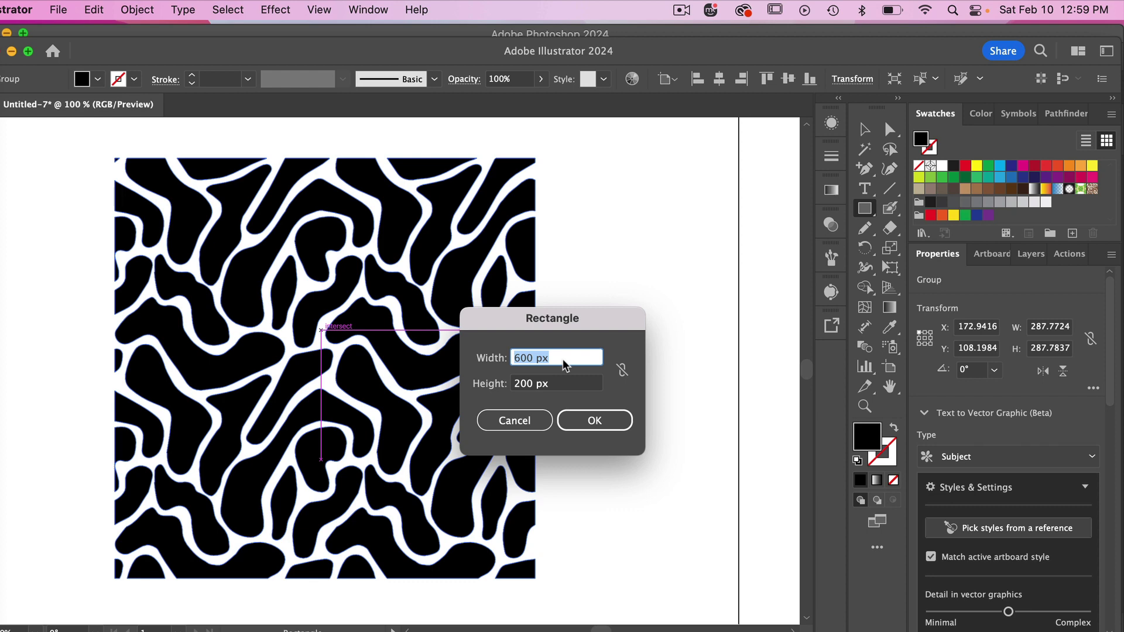
text(288/2)
click(562, 377)
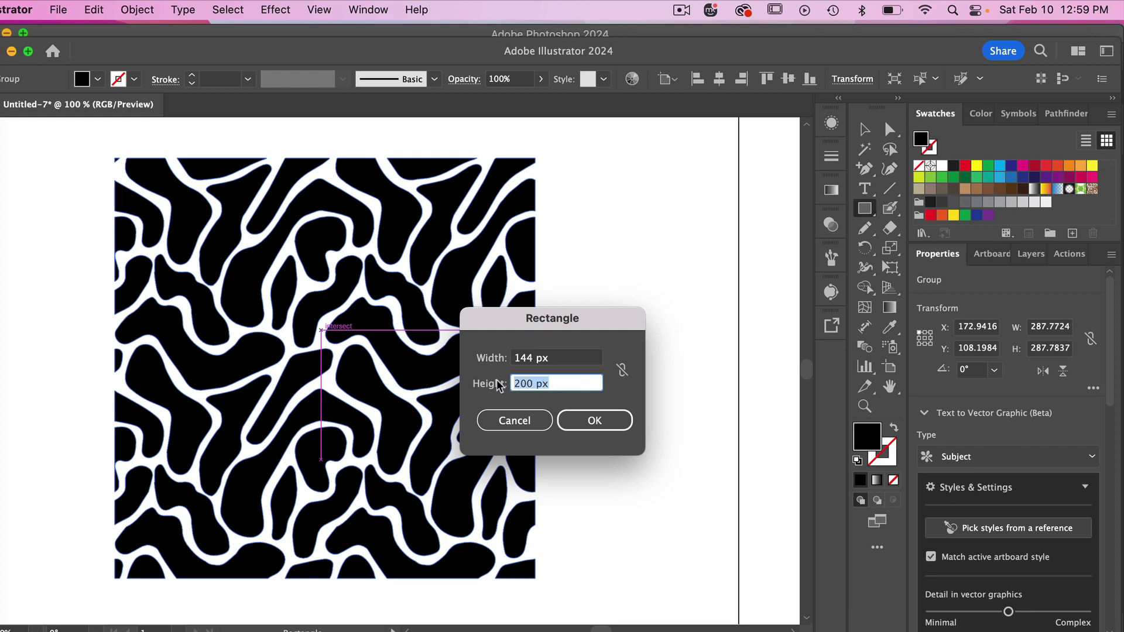
text(144)
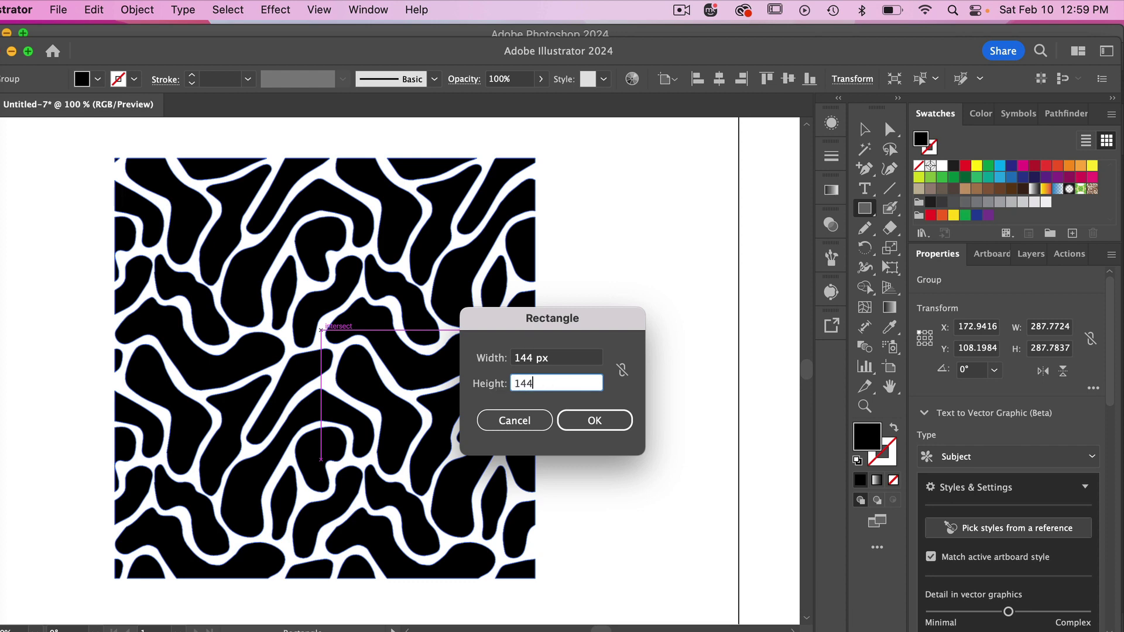
click(592, 420)
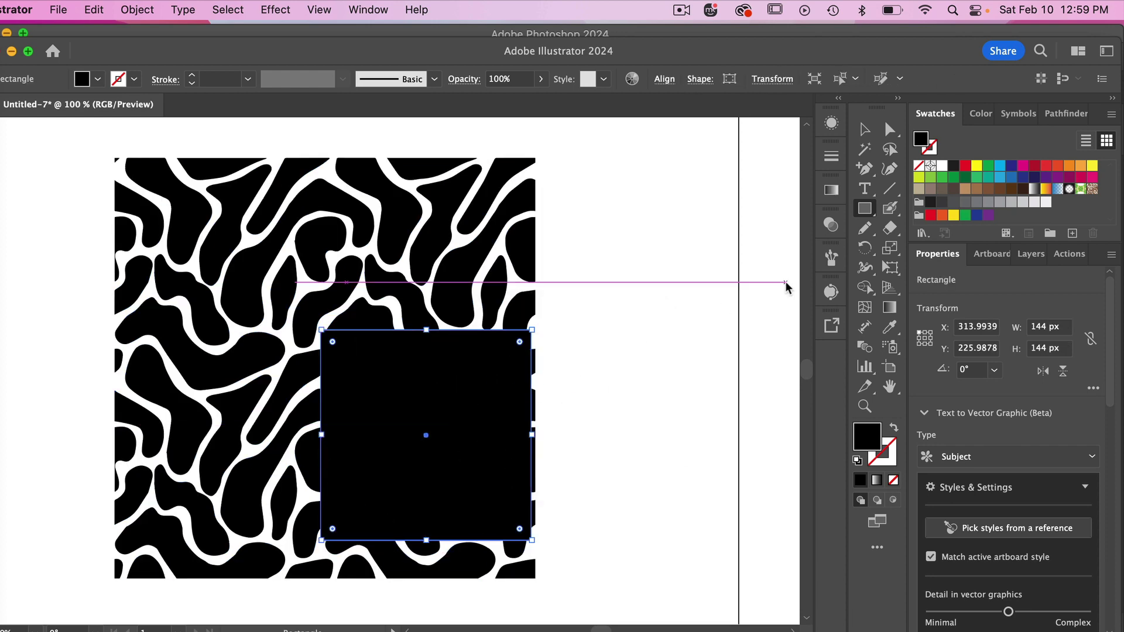
Select the pattern and square and align them to horizontal and vertical centres.
click(864, 128)
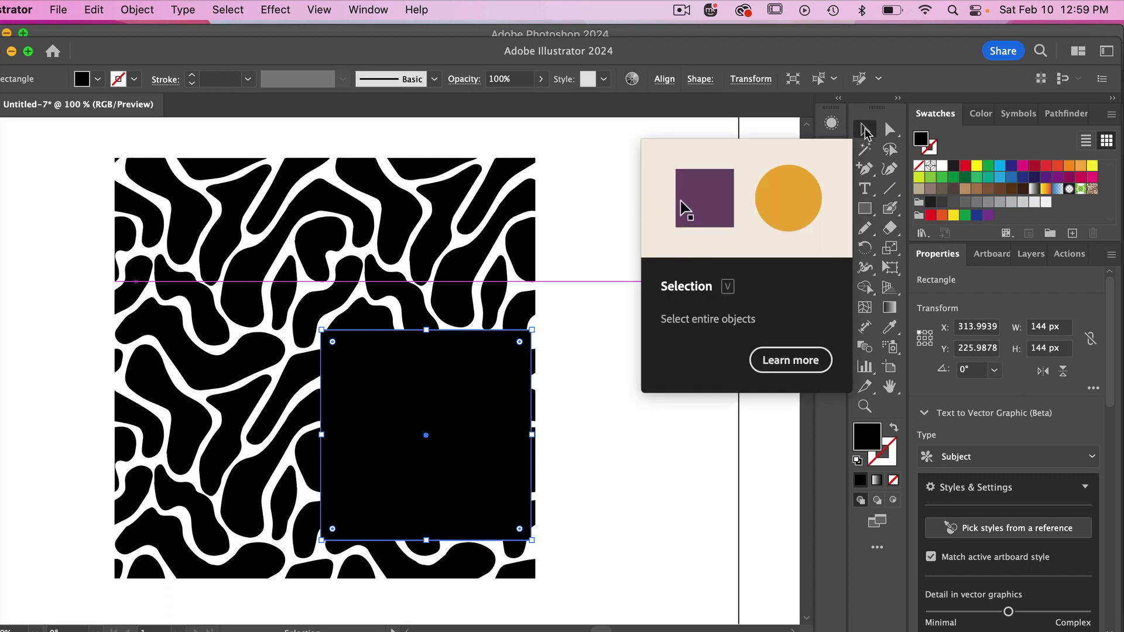
drag(83, 145, 591, 602)
click(670, 81)
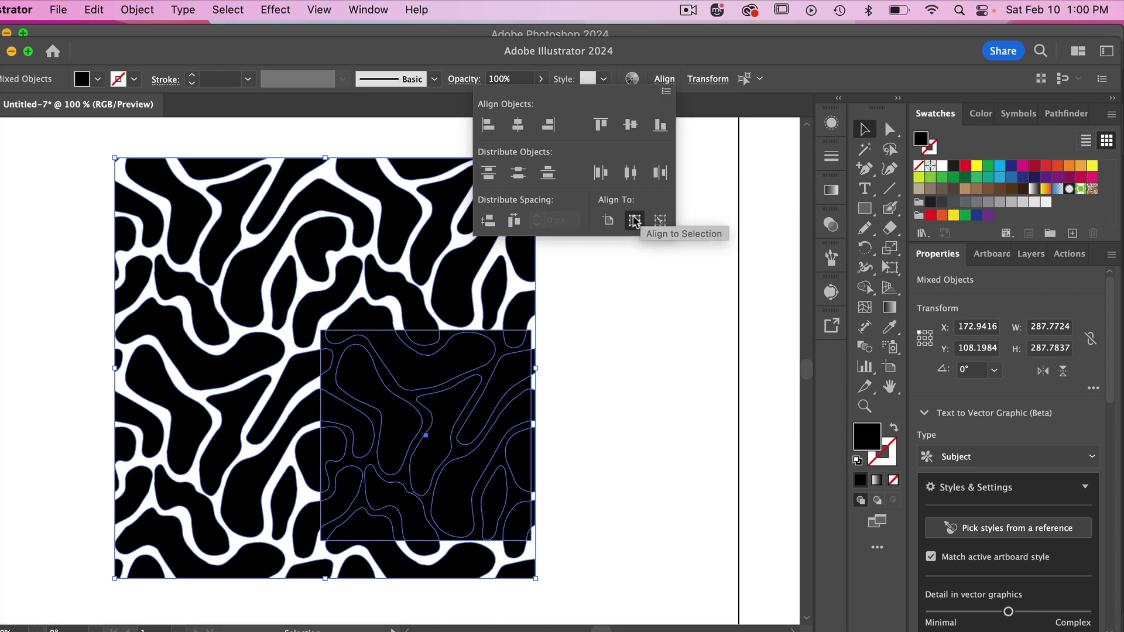
click(517, 124)
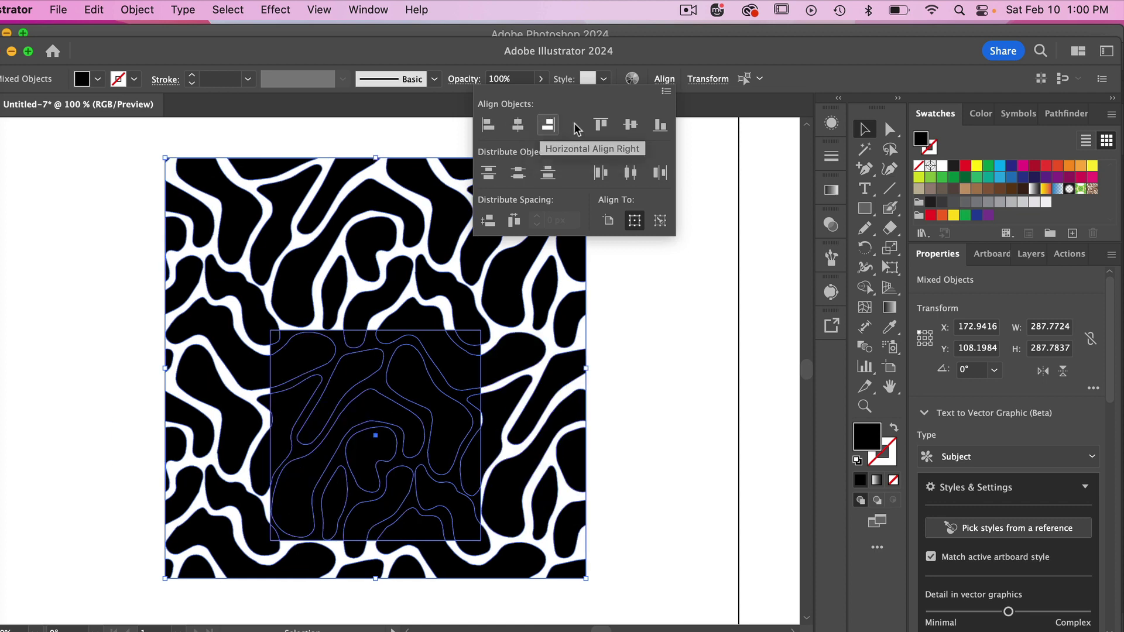
click(630, 124)
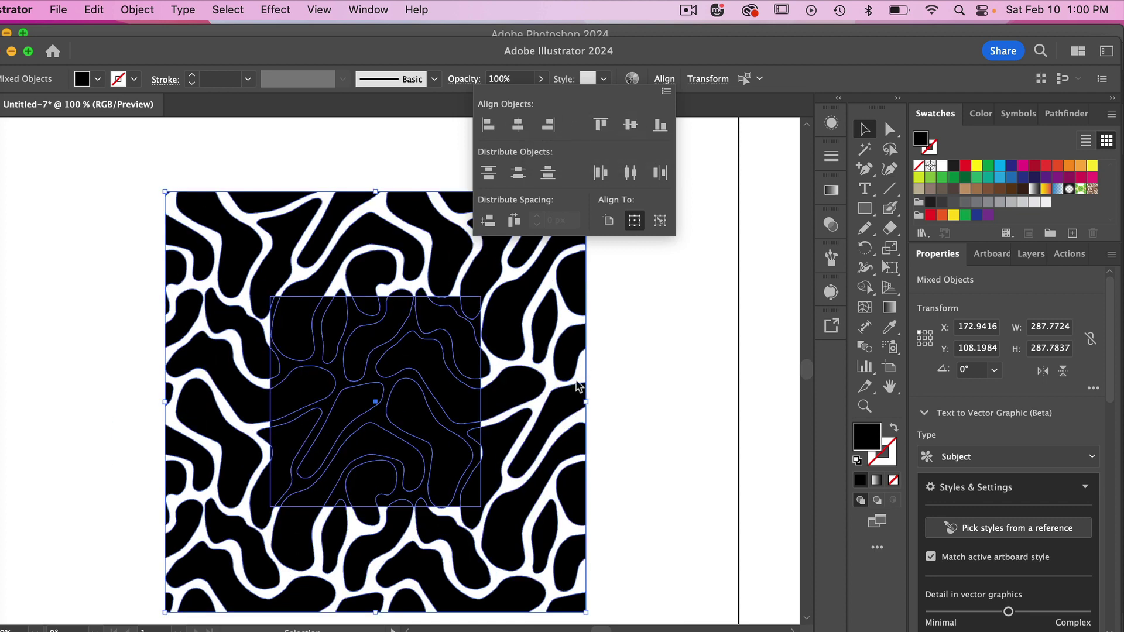
click(651, 56)
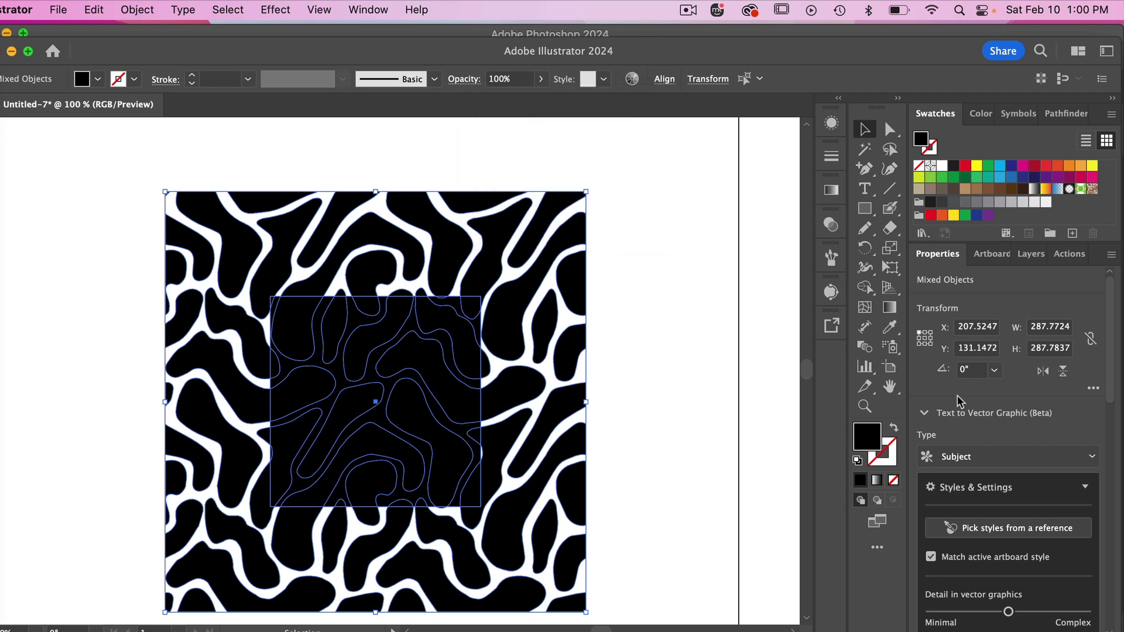
Select only the rectangle in the Layers panel and send it to the back.
click(1032, 254)
click(961, 309)
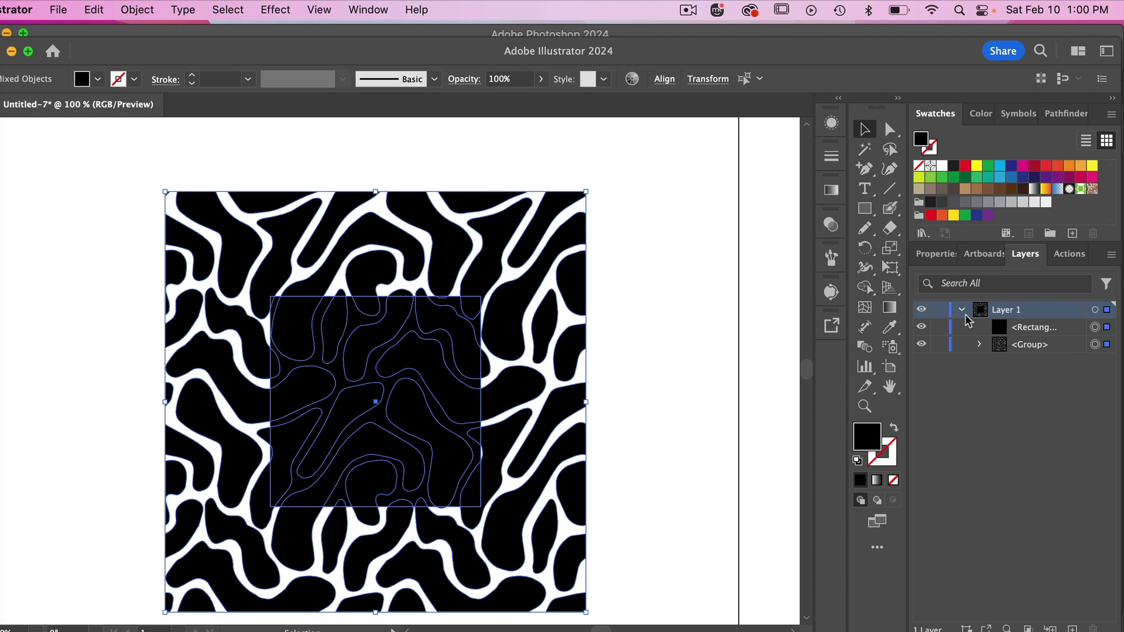
click(1044, 331)
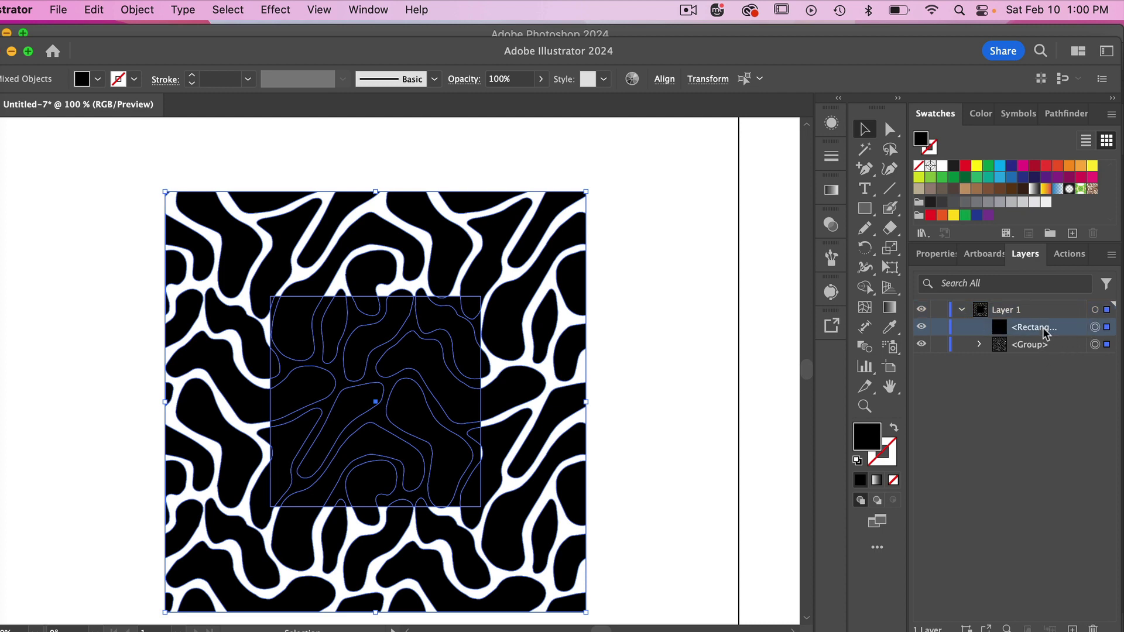
key(super+shift+a)
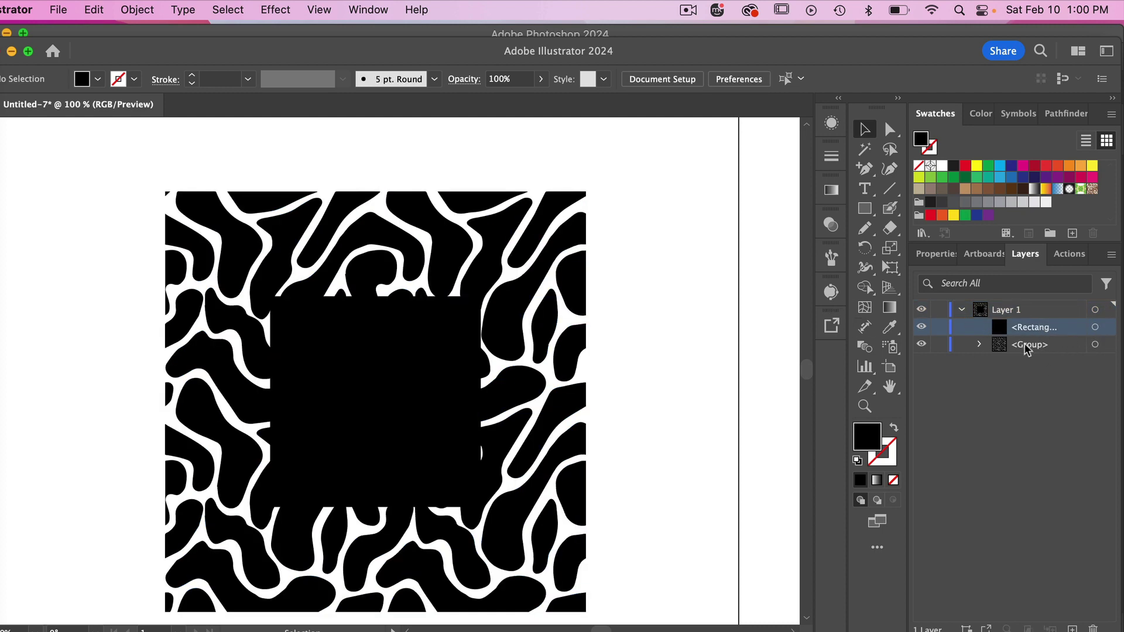
click(1094, 326)
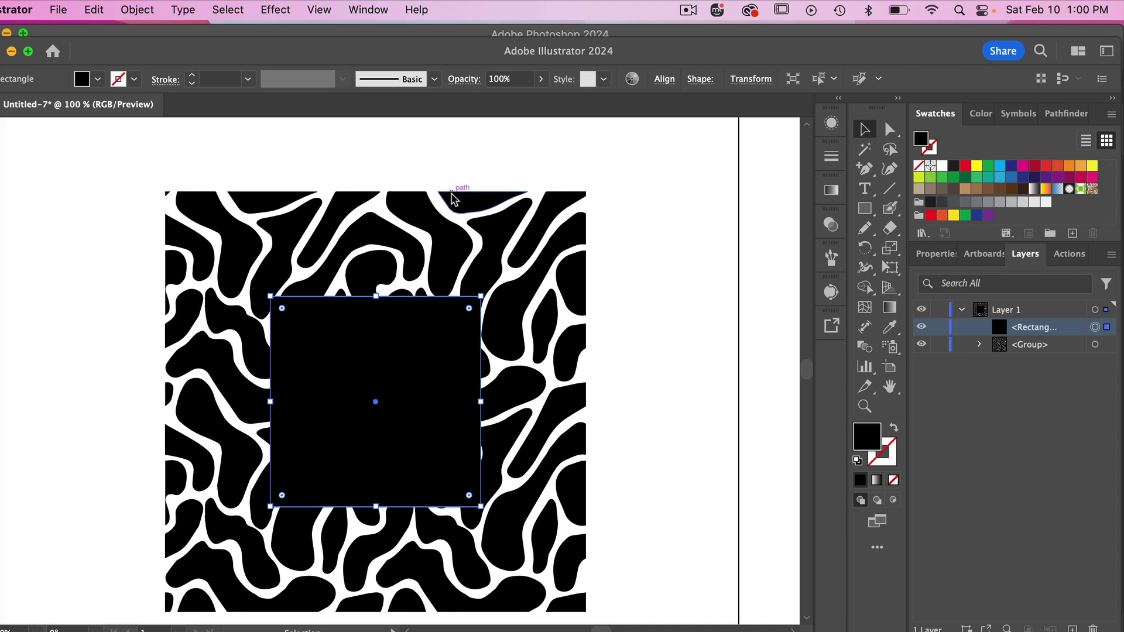
click(138, 11)
mouse_move(271, 53)
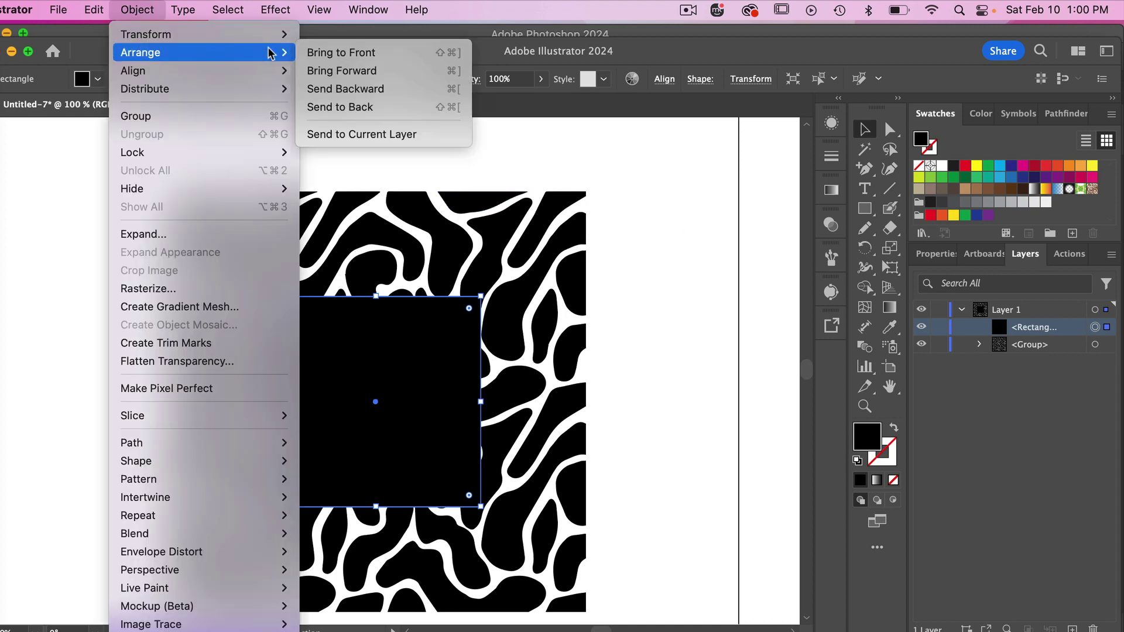
click(352, 109)
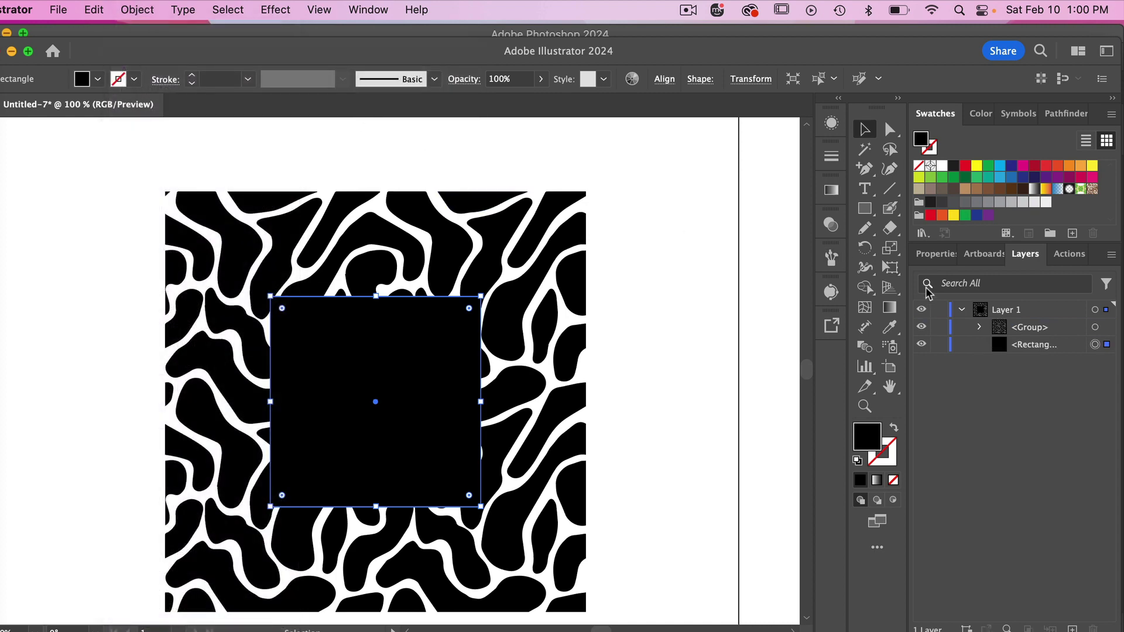
Set the square's fill to None, then select the pattern and square together.
click(1040, 347)
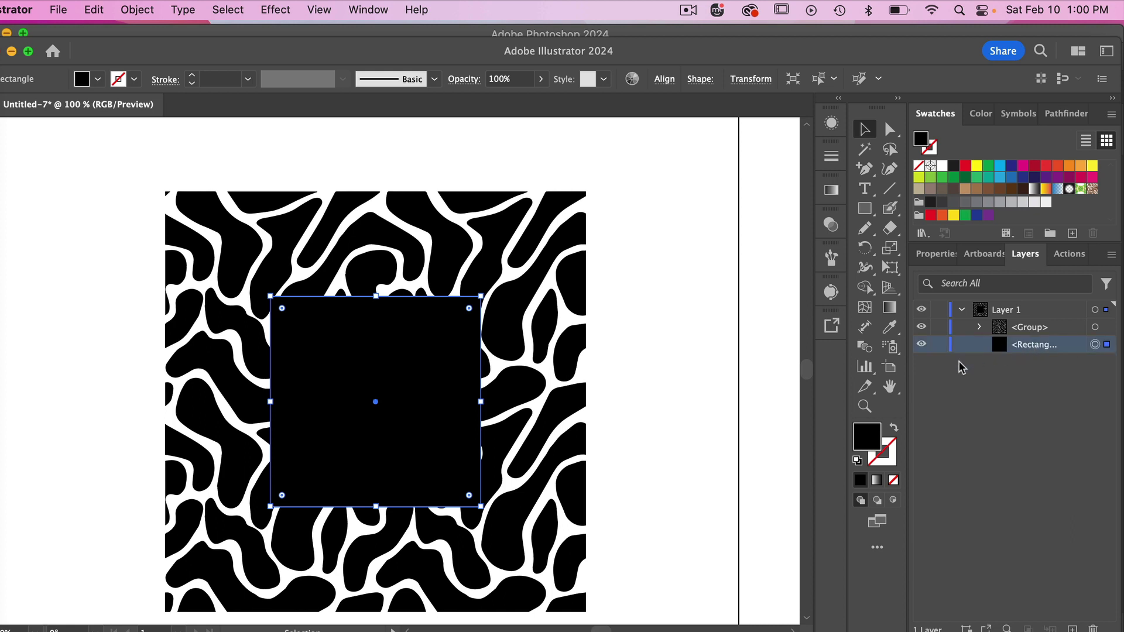
click(893, 480)
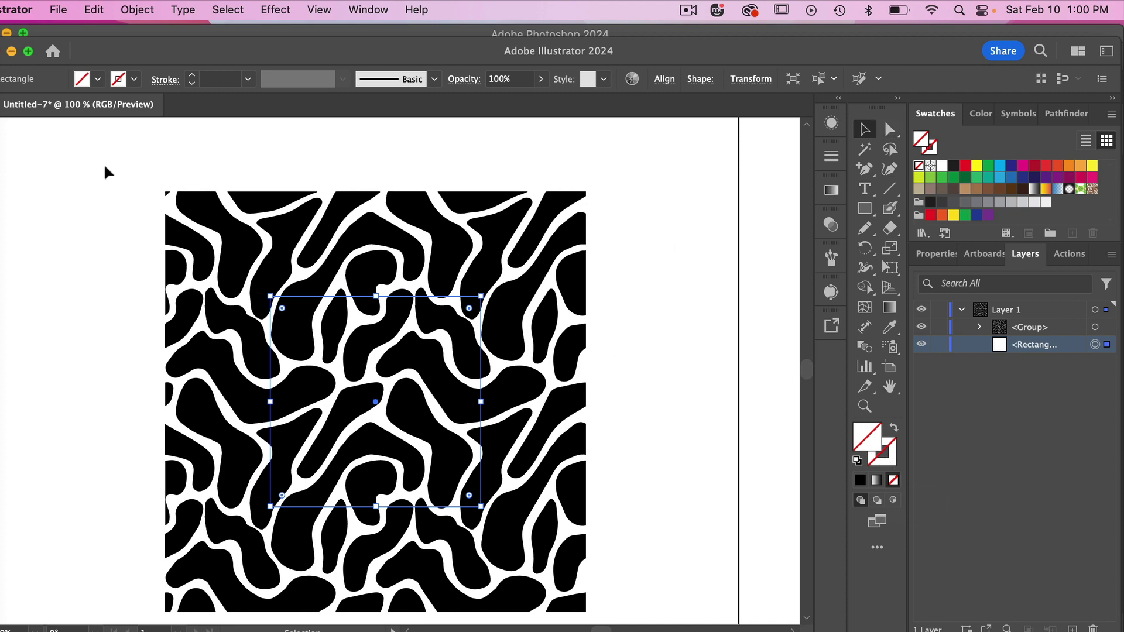
drag(99, 159, 650, 340)
scroll(650, 332, up, 5)
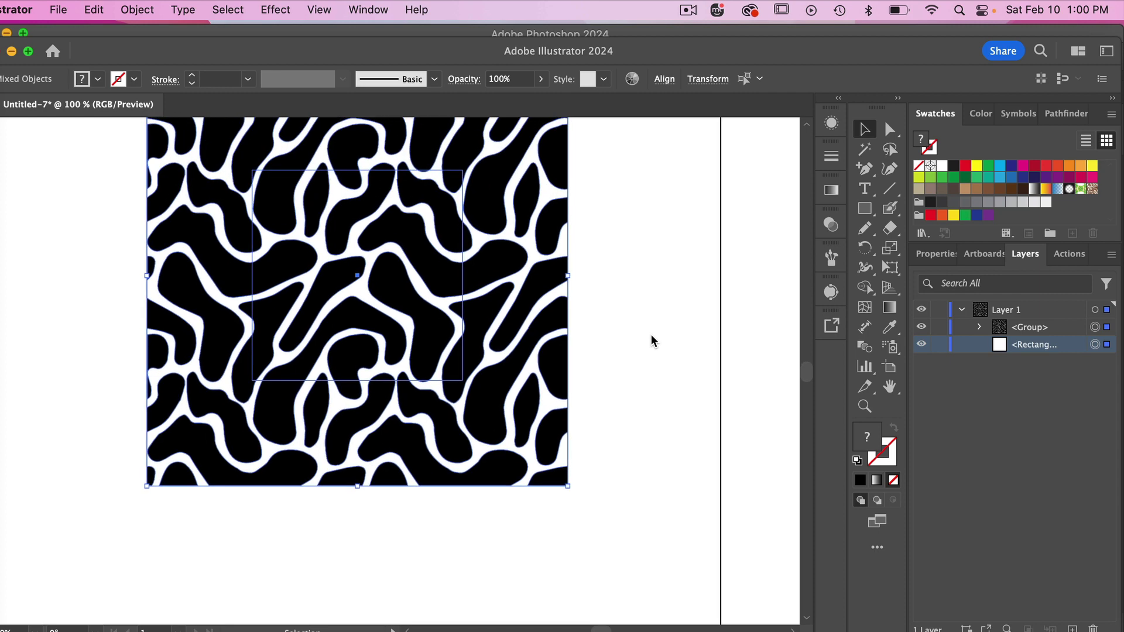
drag(422, 270, 1022, 215)
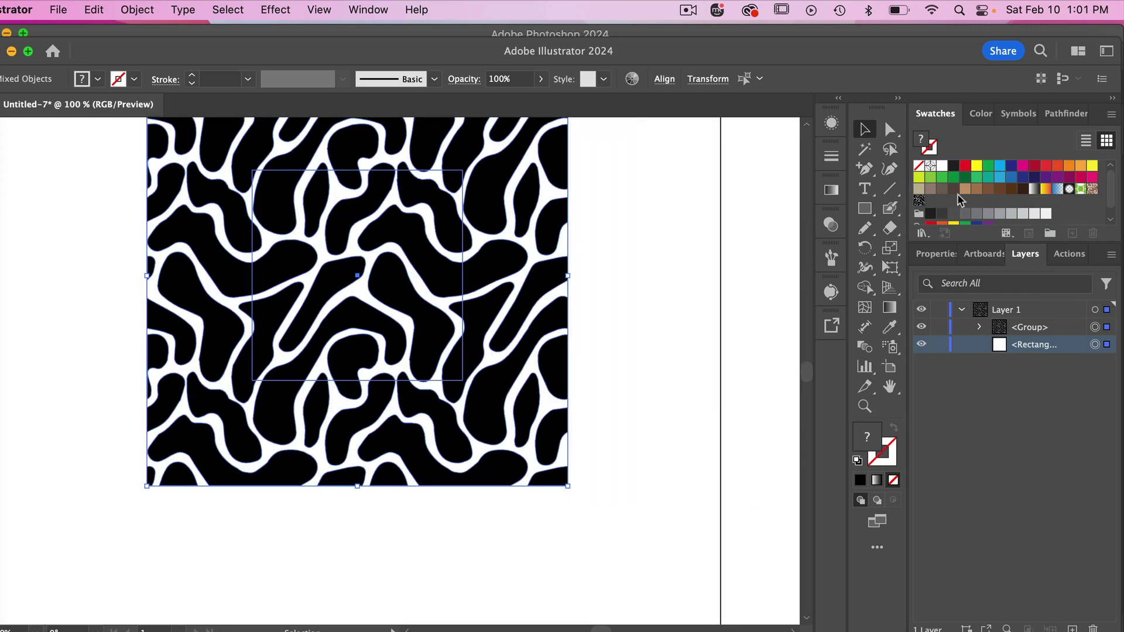
key(super+minus)
key(super+minus)
key(super+minus)
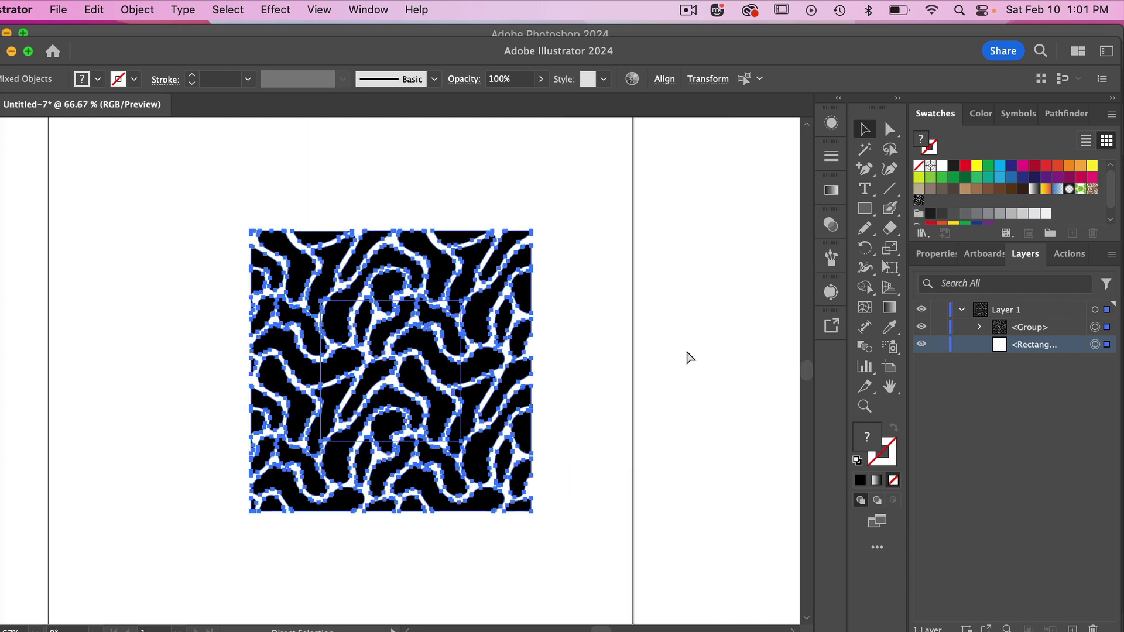
key(super+minus)
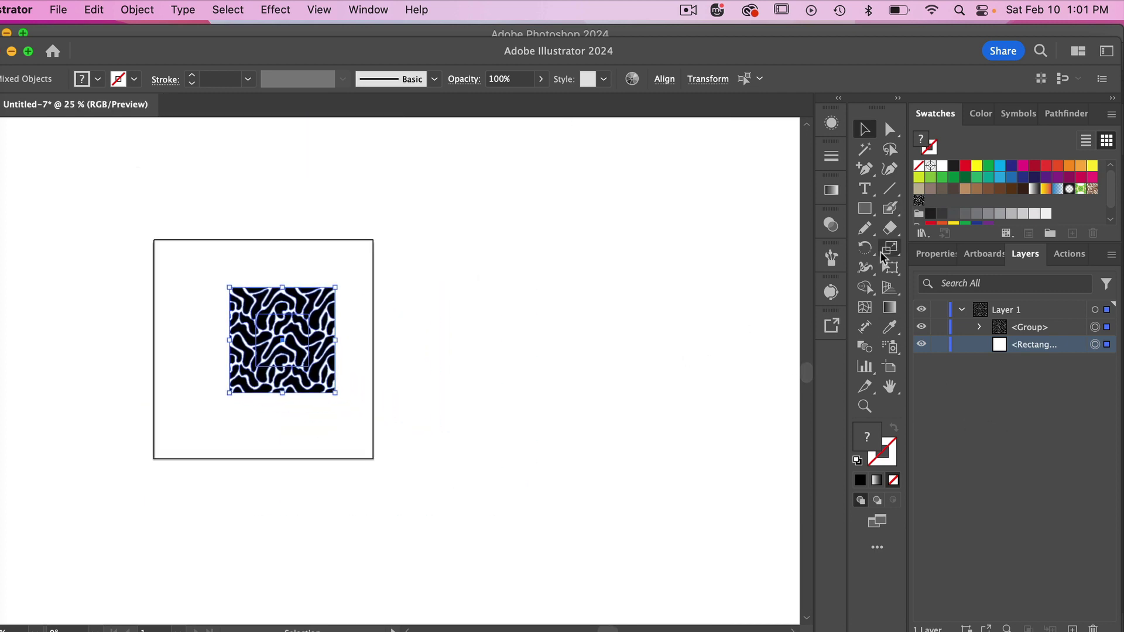
click(865, 209)
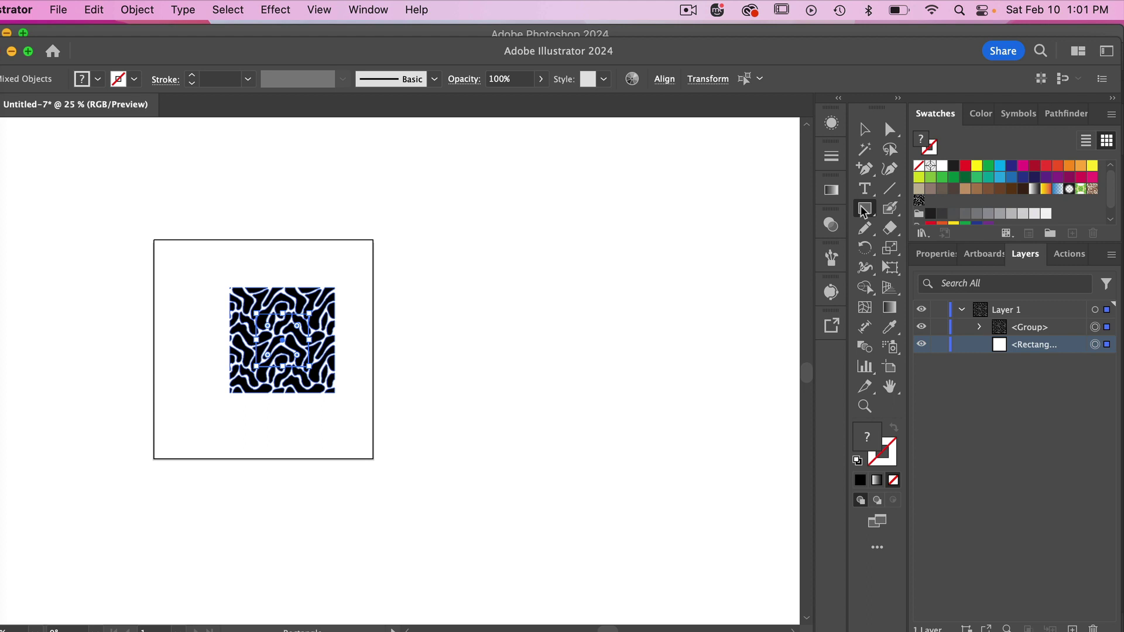
drag(865, 212, 954, 245)
drag(450, 192, 749, 505)
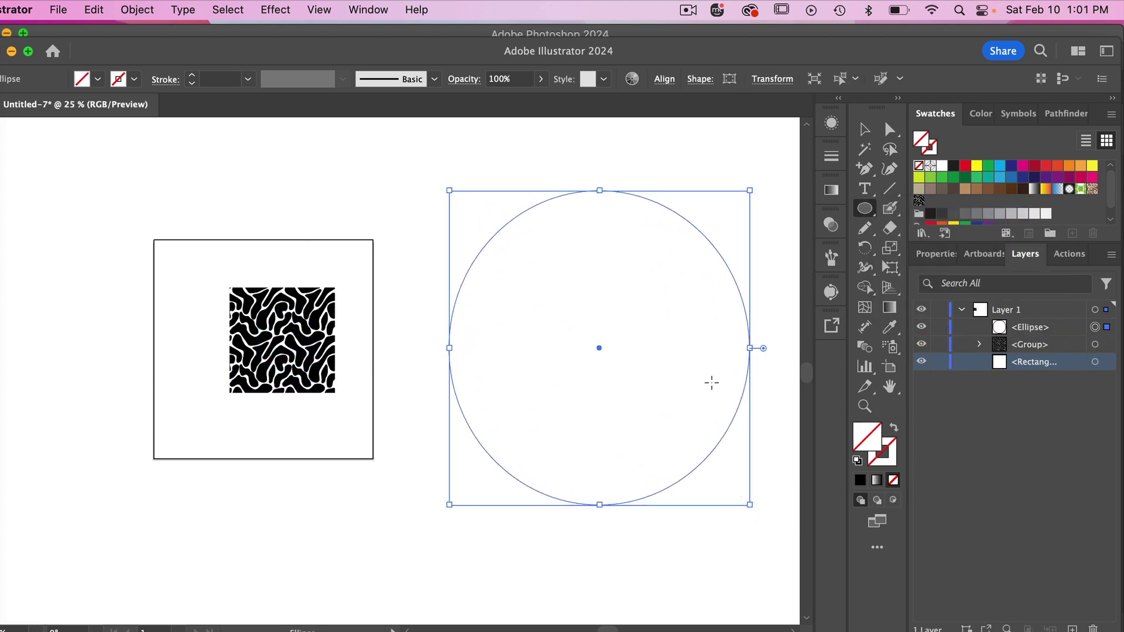
click(919, 201)
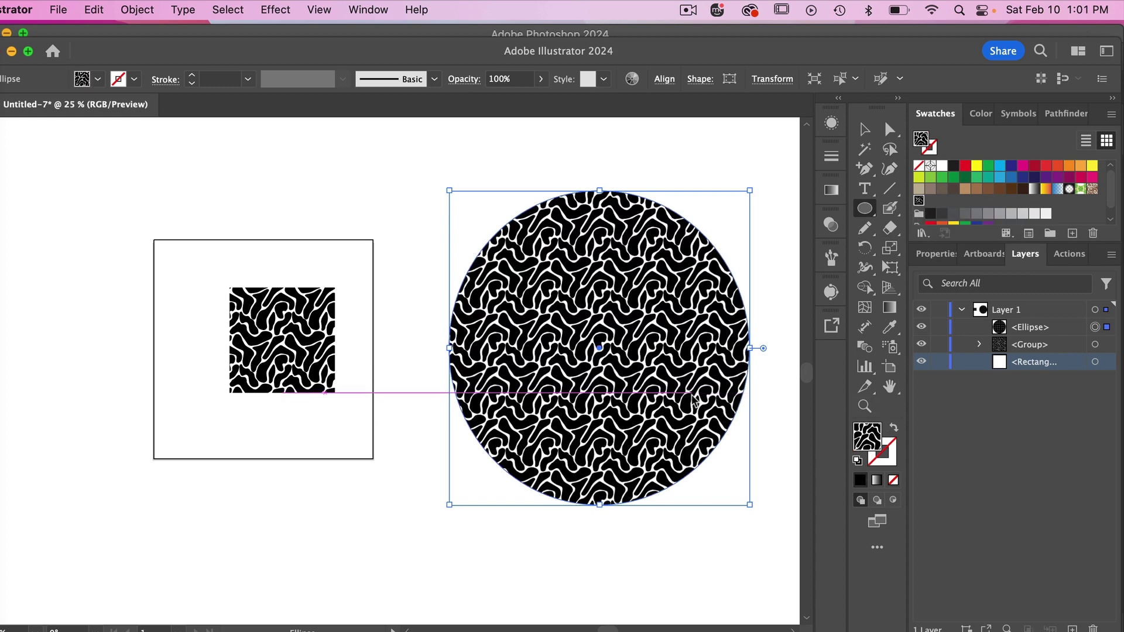
key(super+equal)
key(super+equal)
scroll(691, 395, down, 2)
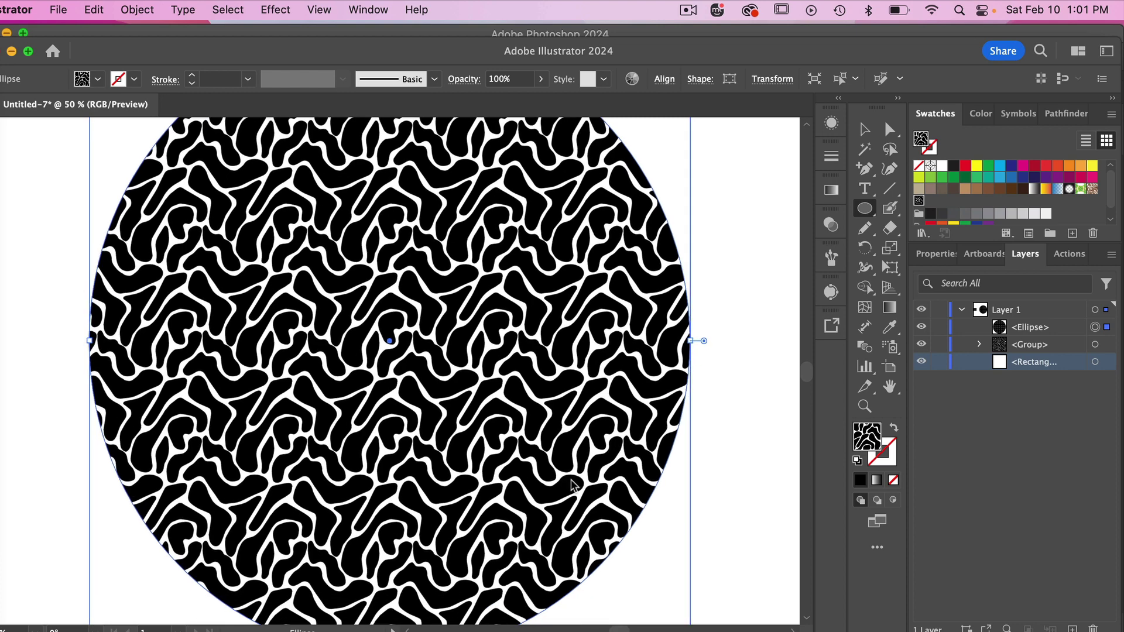
key(super+minus)
key(super+minus)
scroll(572, 477, left, 3)
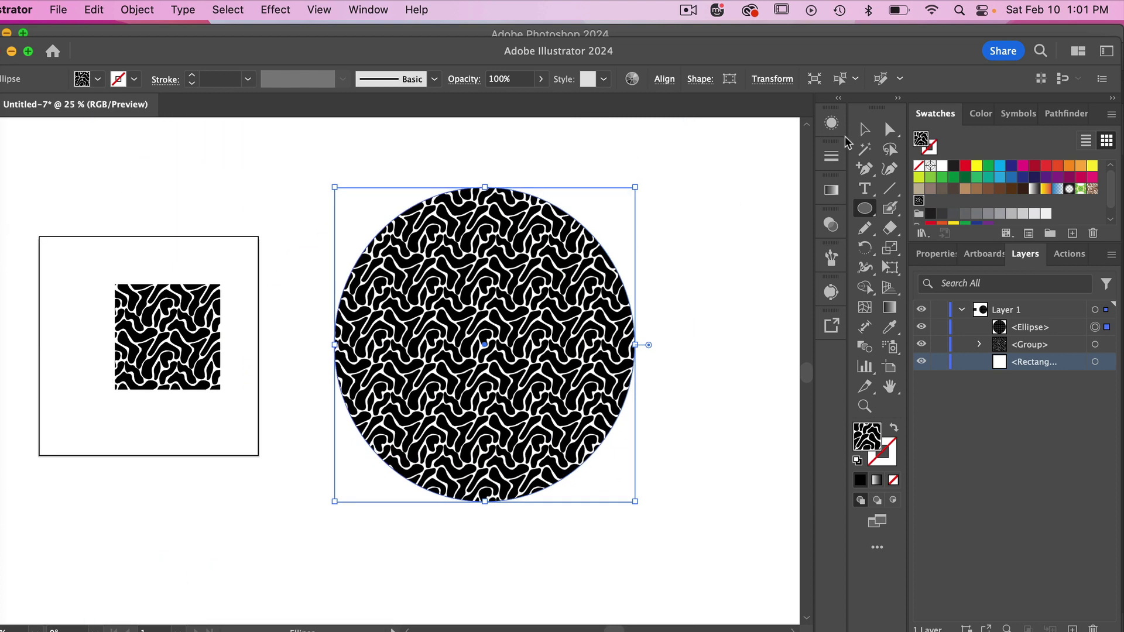
key(v)
Delete the test circle and select the blob pattern group.
key(Delete)
scroll(517, 267, left, 5)
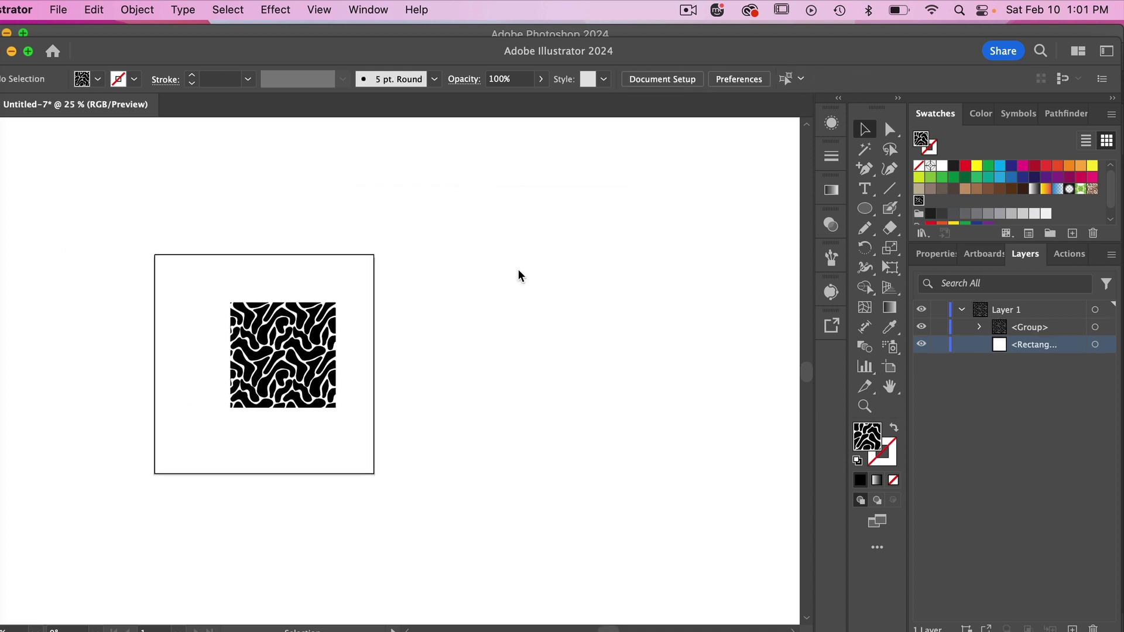
scroll(402, 381, up, 2)
scroll(410, 382, left, 3)
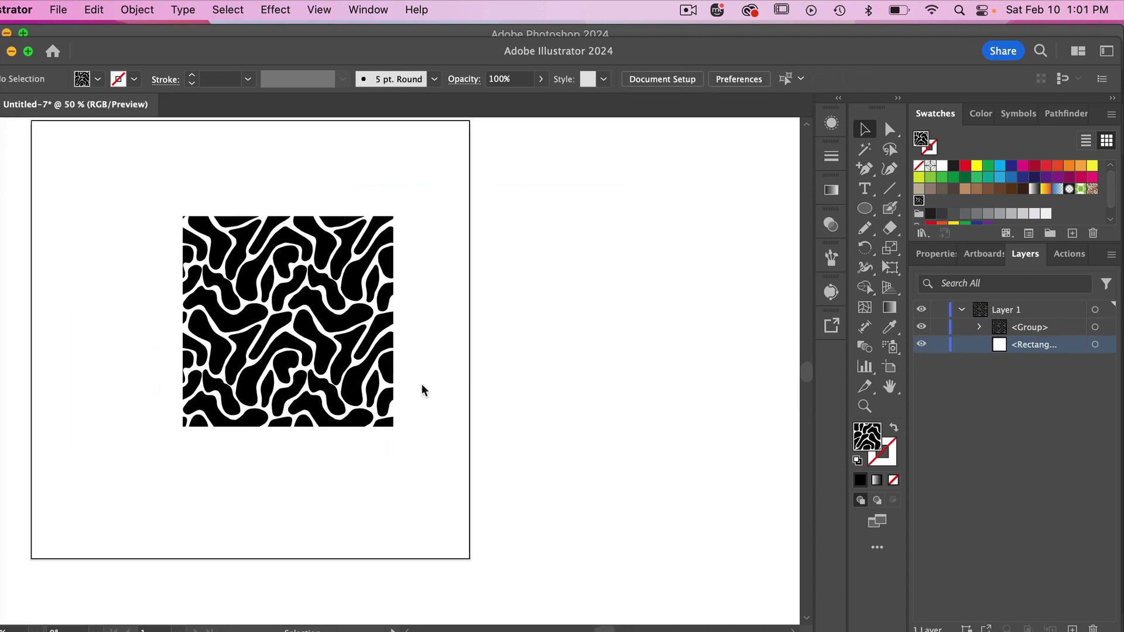
click(351, 346)
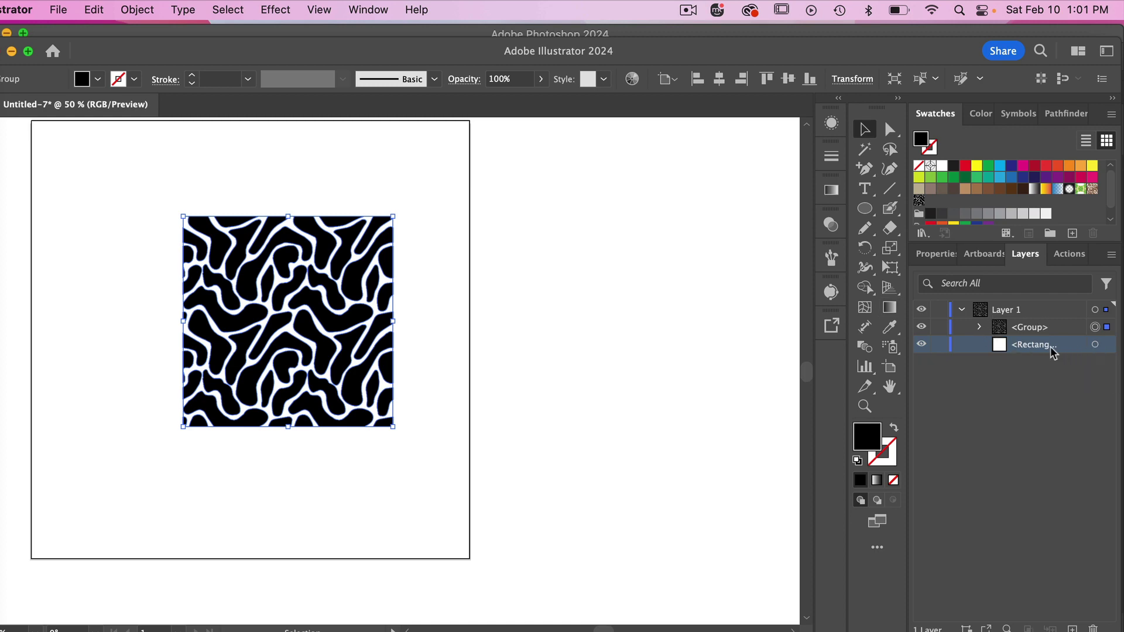
Paste a black-filled copy of the inner square above the pattern group, then select everything.
click(1095, 345)
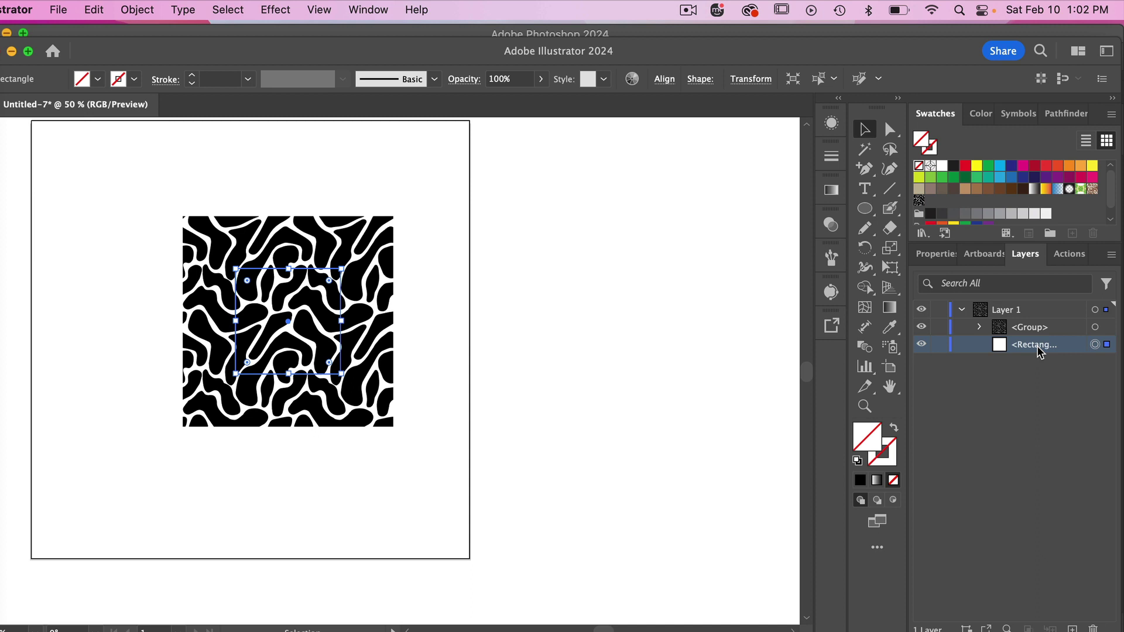
key(super+c)
key(super+f)
drag(1031, 349, 1044, 327)
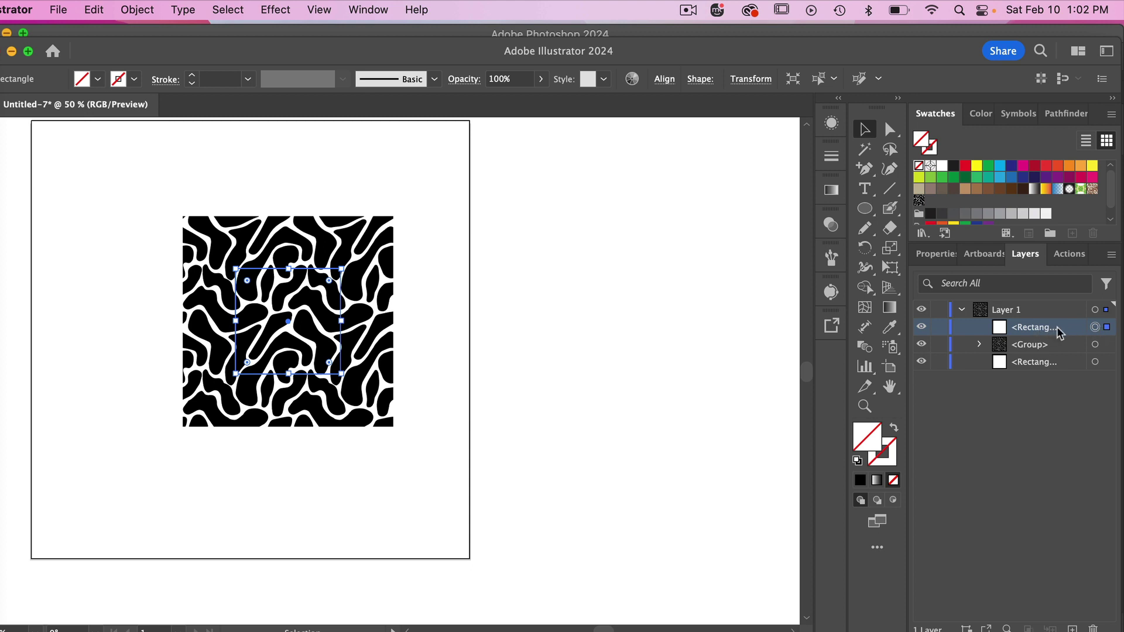
click(953, 169)
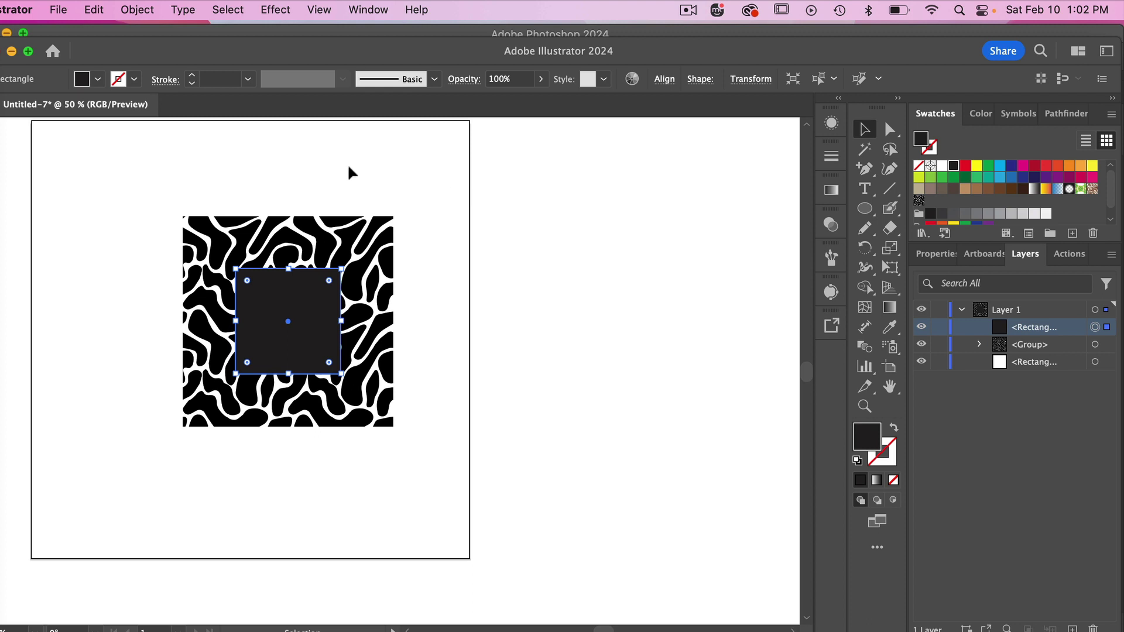
drag(158, 191, 445, 482)
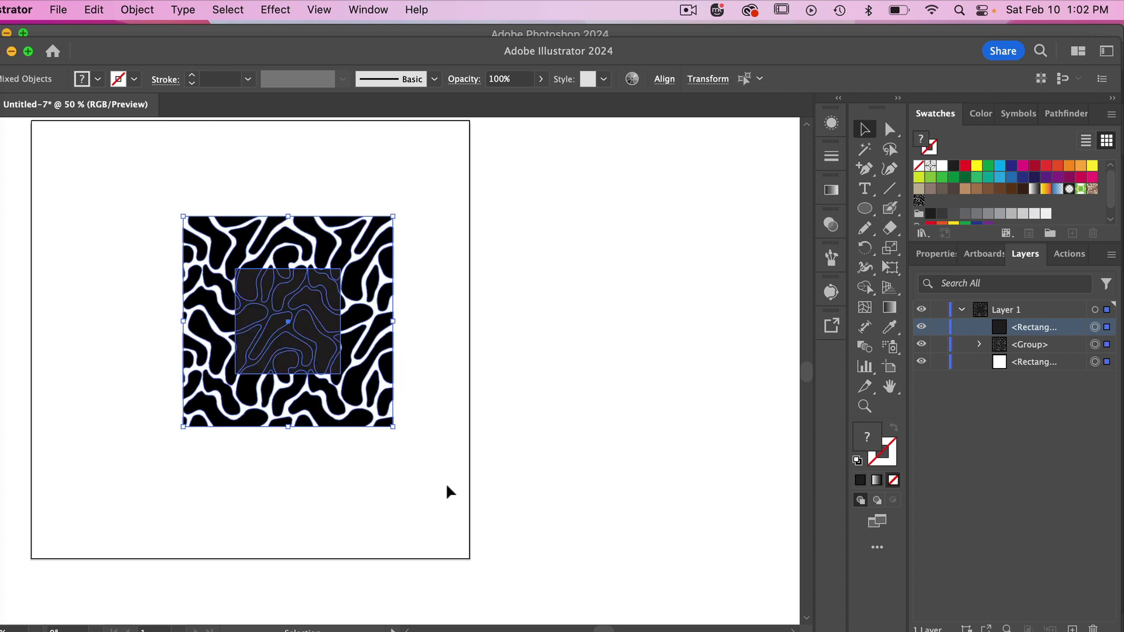
Clip the blob pattern to the 144 px square with Cmd+7, then apply Pathfinder Trim.
click(136, 11)
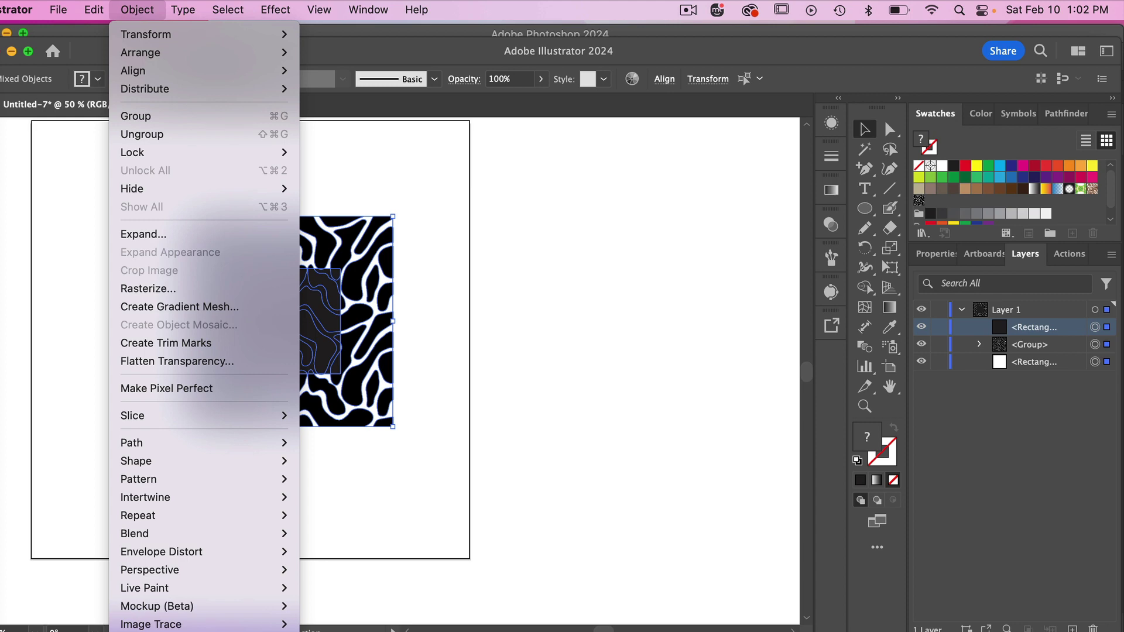
key(super+7)
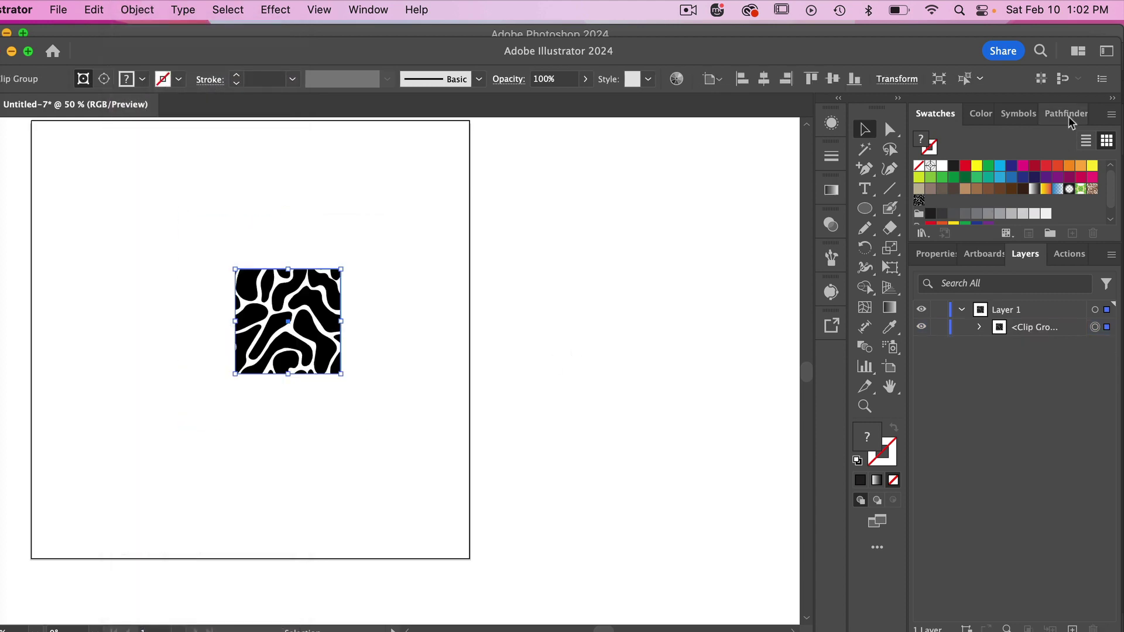
click(1066, 115)
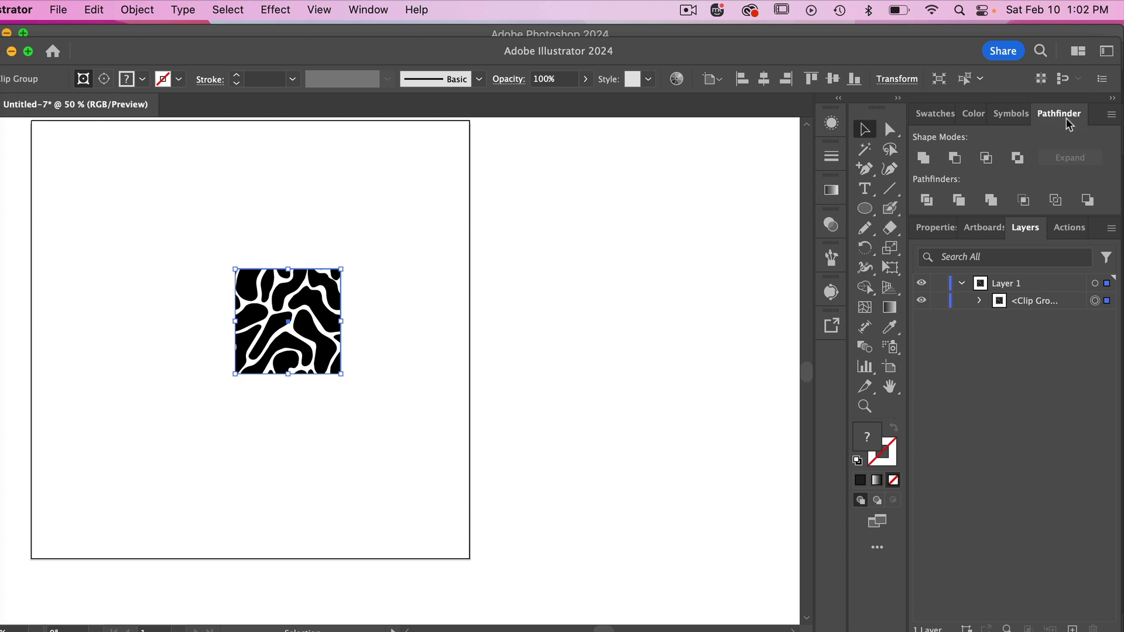
click(367, 11)
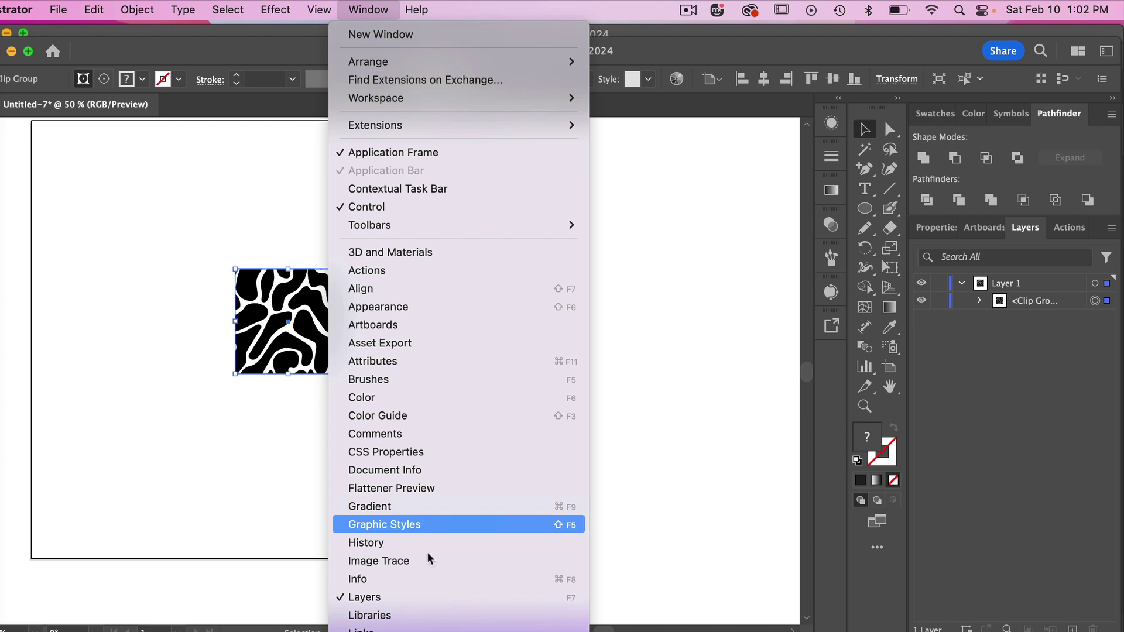
scroll(430, 559, down, 5)
click(708, 325)
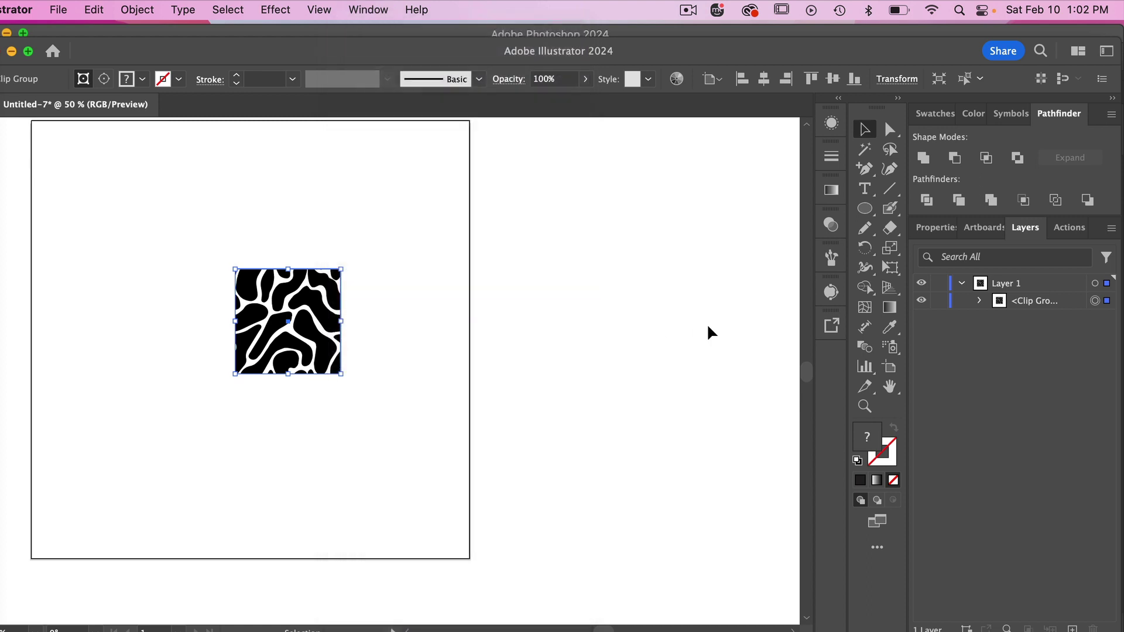
click(959, 200)
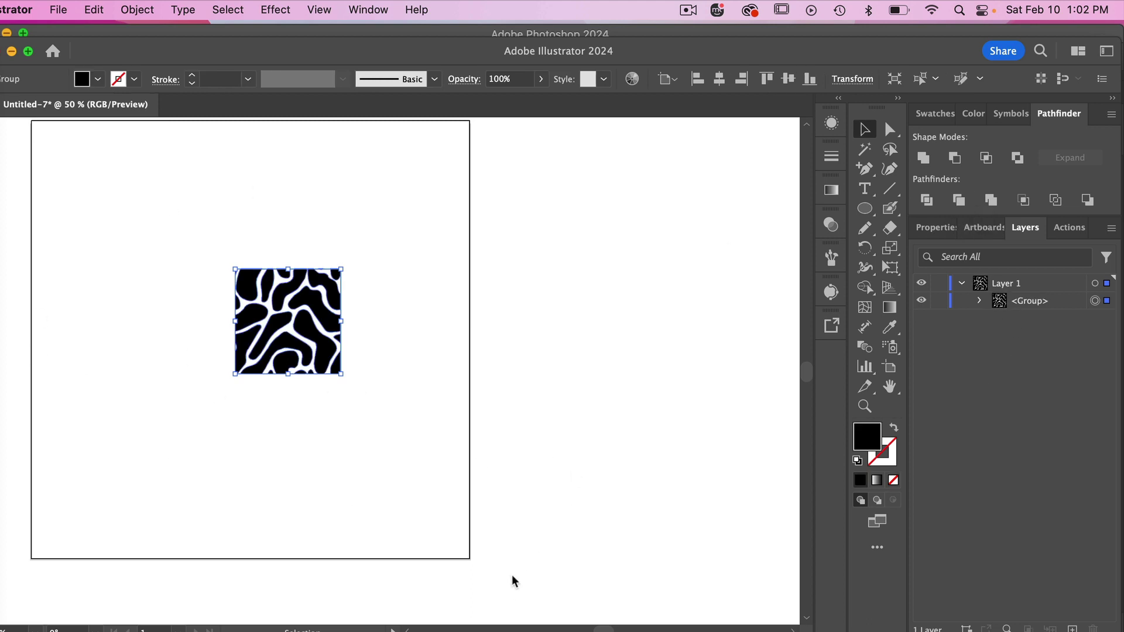
scroll(409, 283, up, 3)
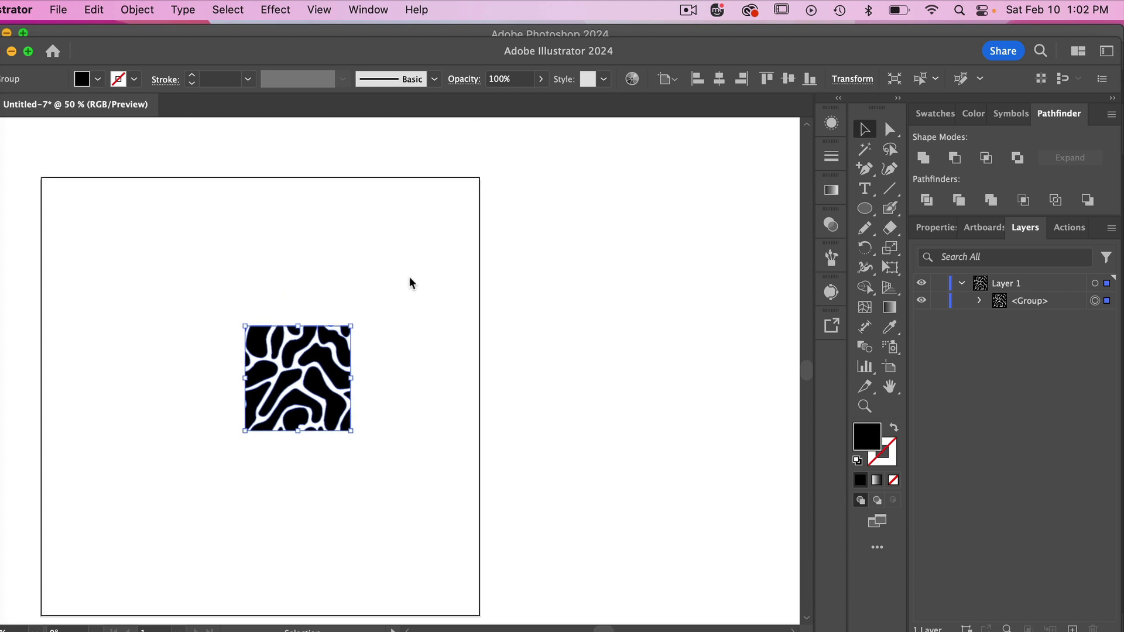
scroll(438, 353, down, 3)
scroll(438, 353, left, 3)
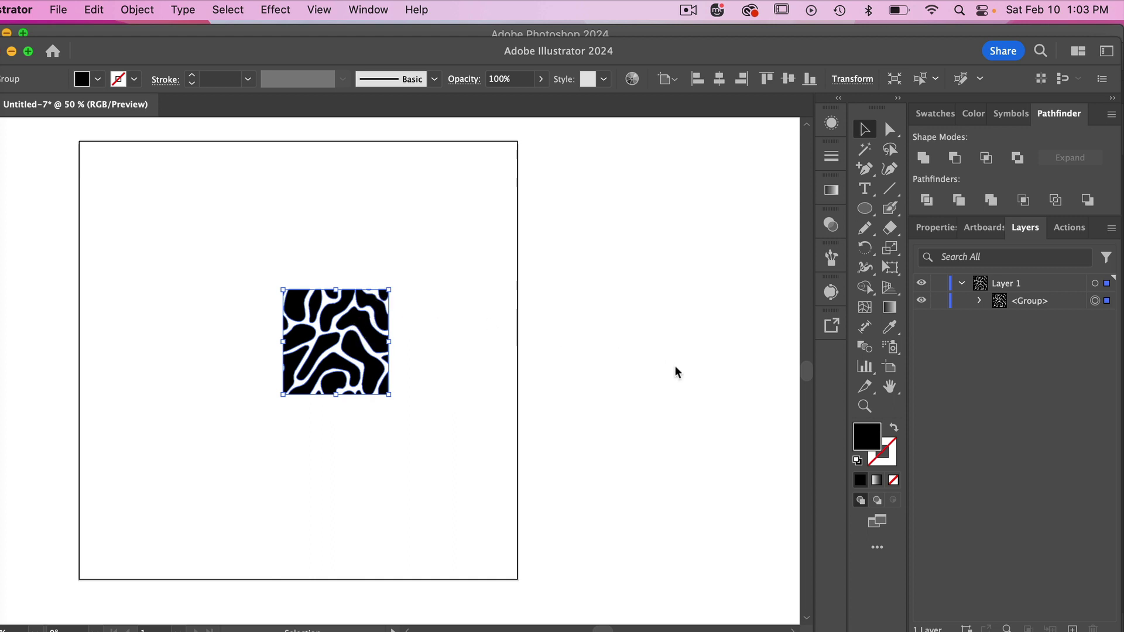
Resize the trimmed tile to 600 × 600 px.
click(934, 233)
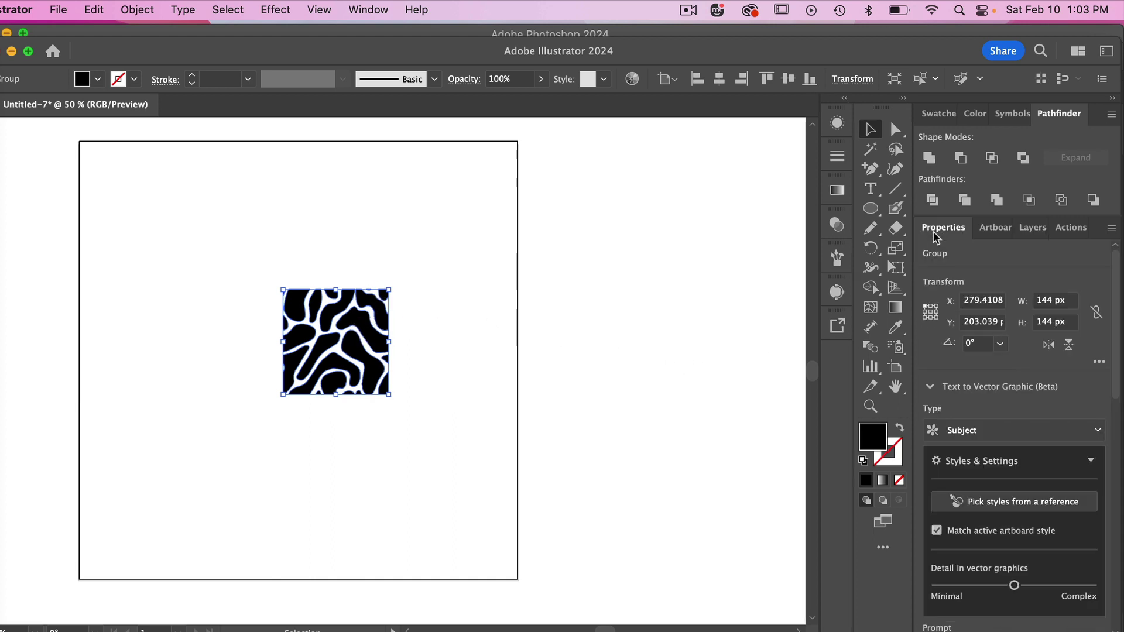
click(1059, 301)
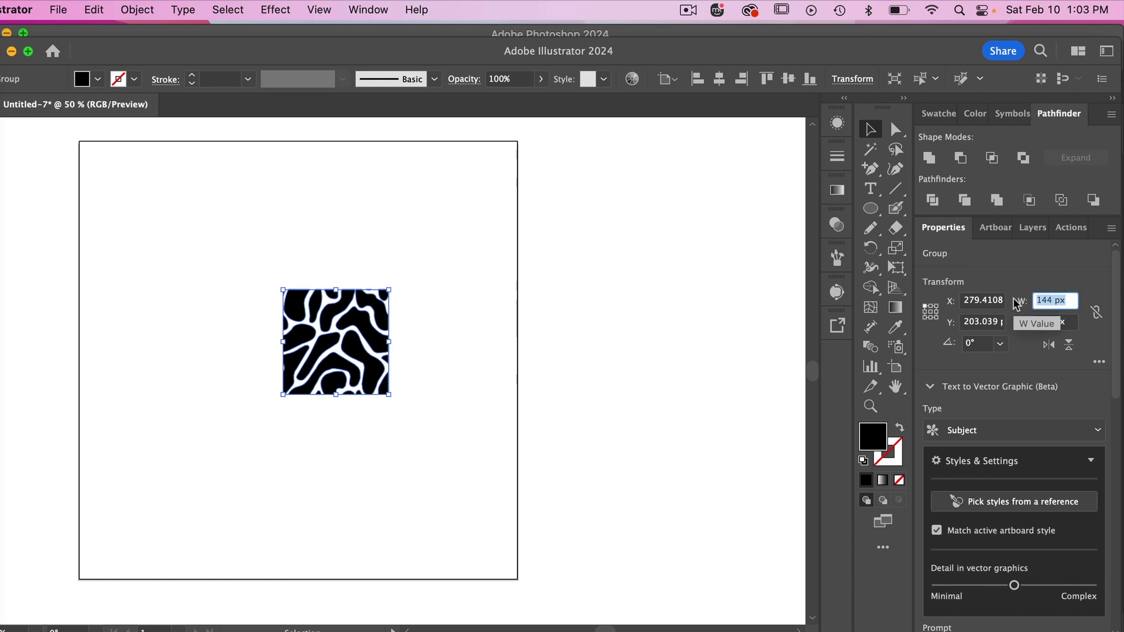
text(600)
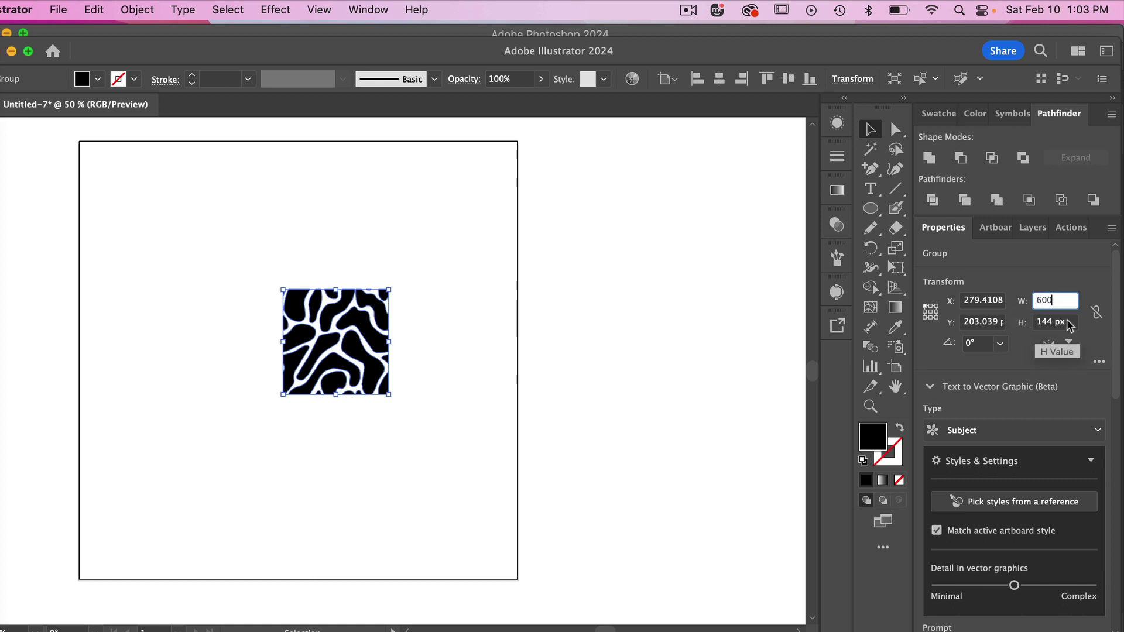
click(1067, 322)
text(600)
key(Return)
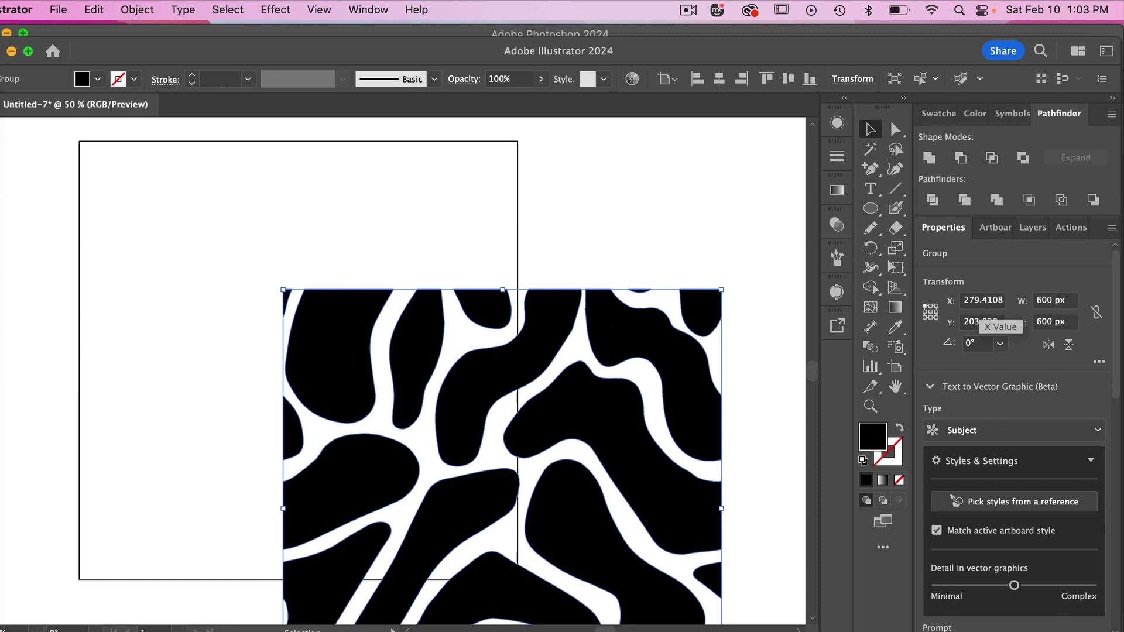
Position the tile at X 0, Y 0 so it fills the artboard, then deselect it.
click(979, 304)
text(0)
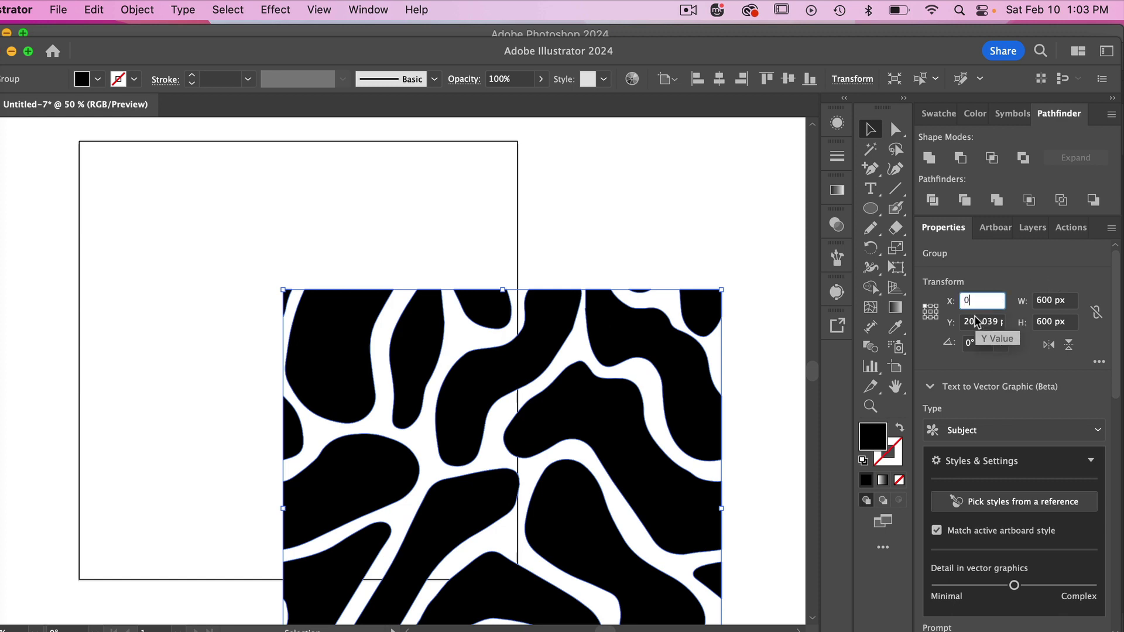
click(974, 322)
text(0)
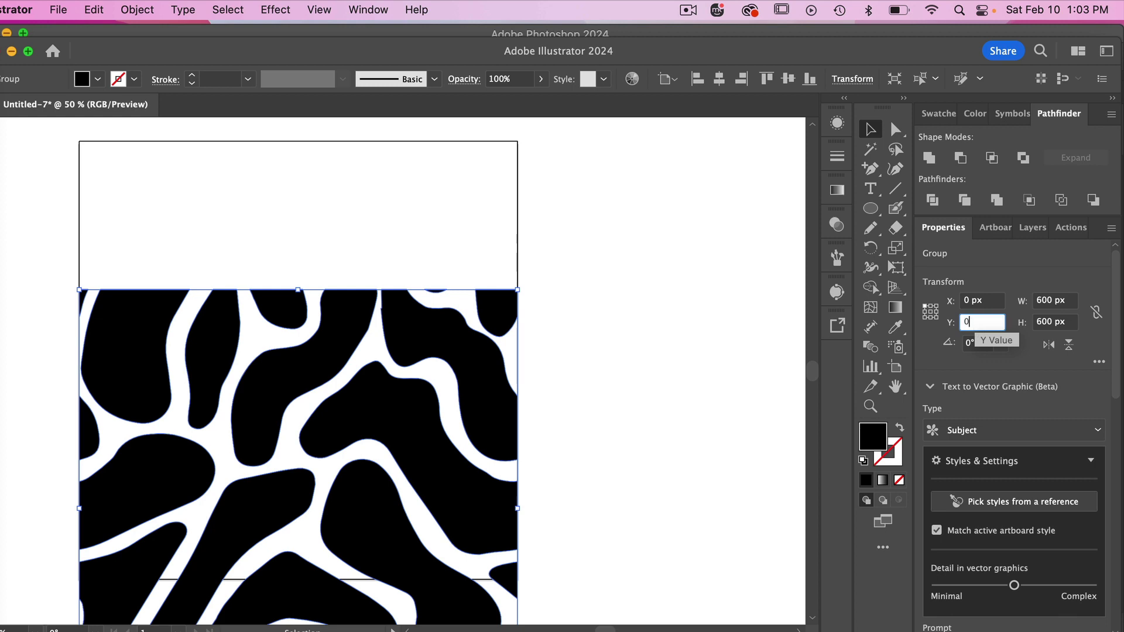
key(Return)
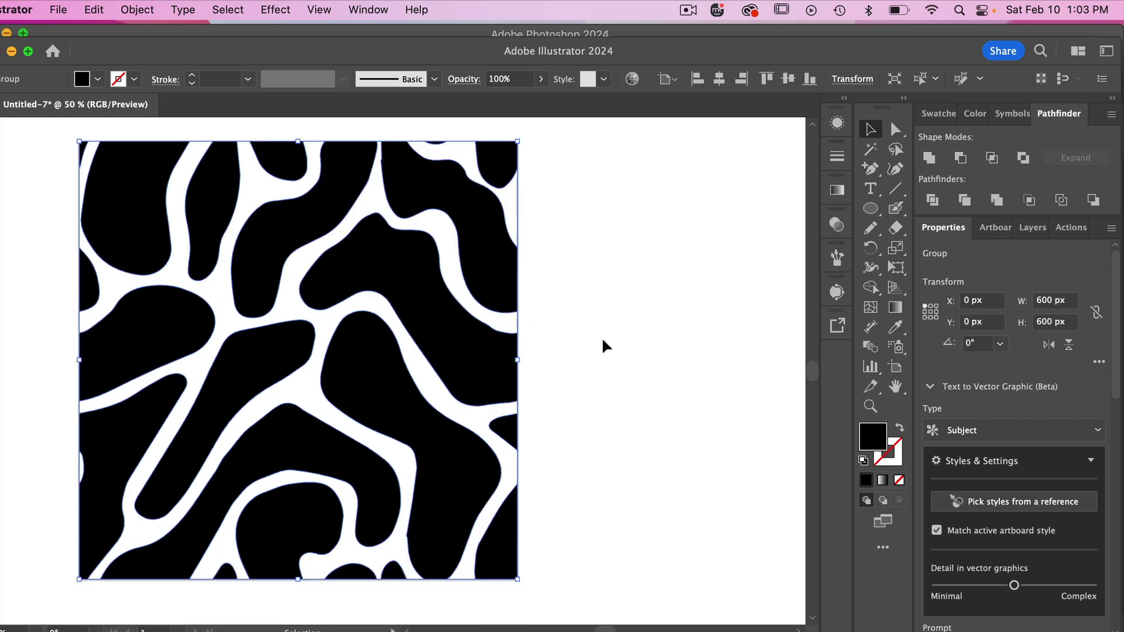
click(598, 337)
key(super+minus)
key(super+minus)
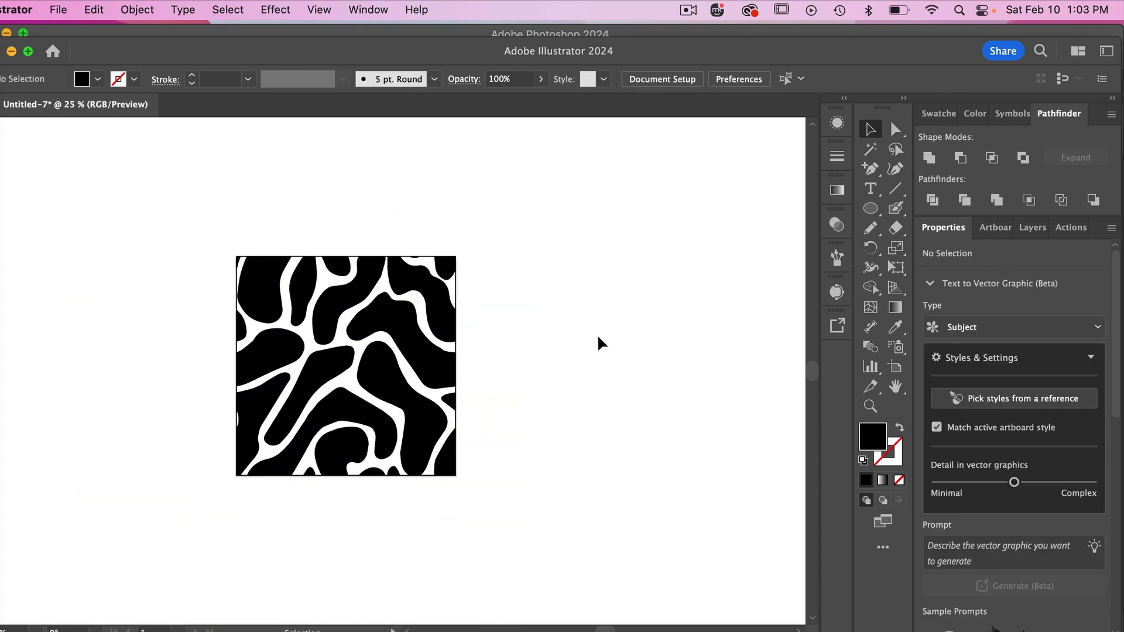